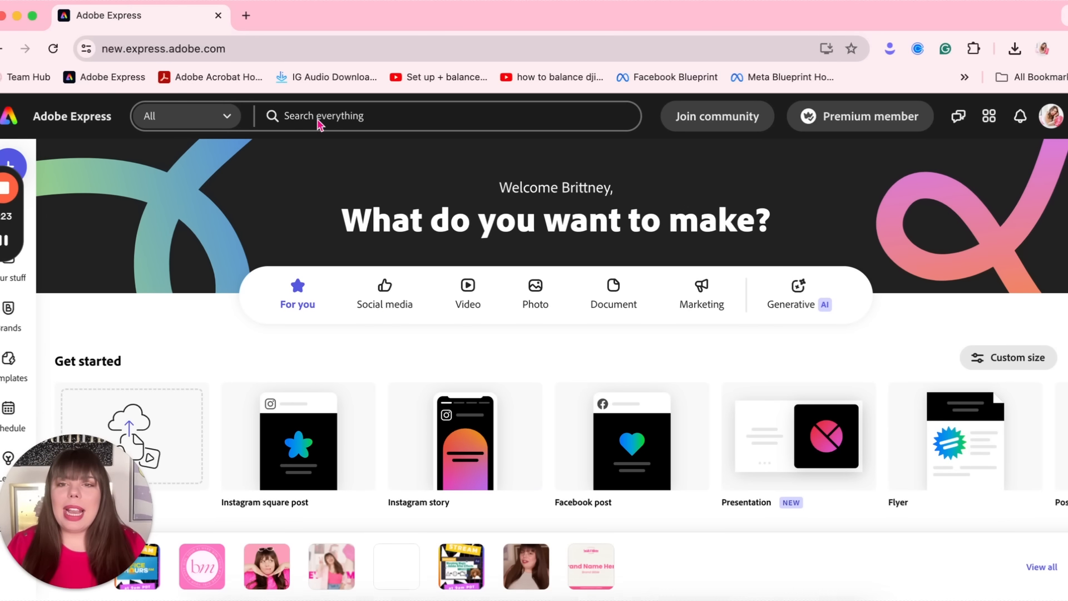
Search everything for 'Business Card'
click(319, 117)
text(Business Card)
key(Return)
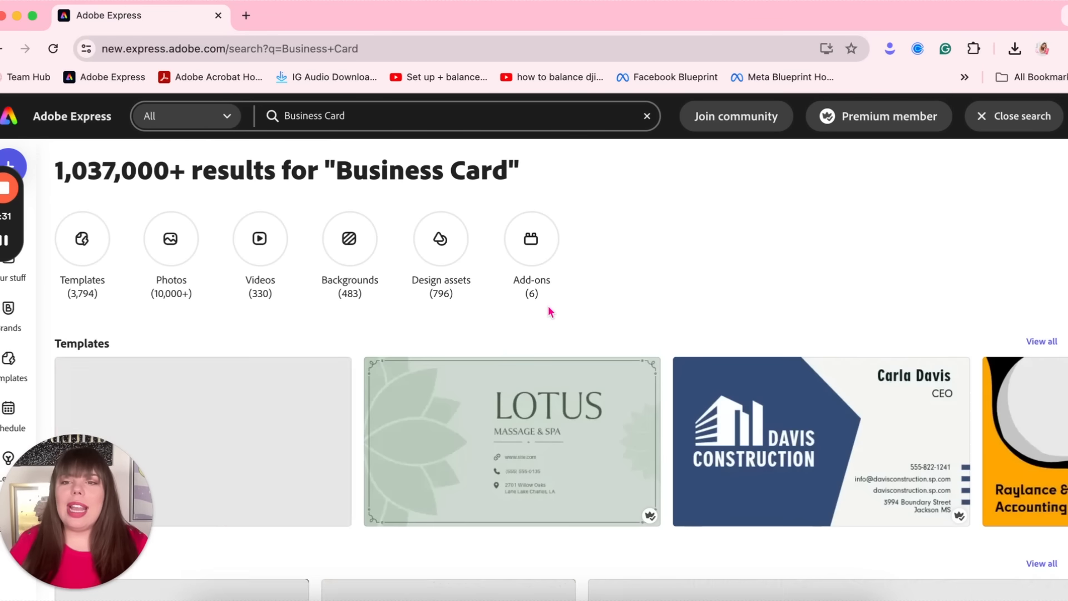
Browse the Business Card results and go to the full list of templates
scroll(549, 303, down, 5)
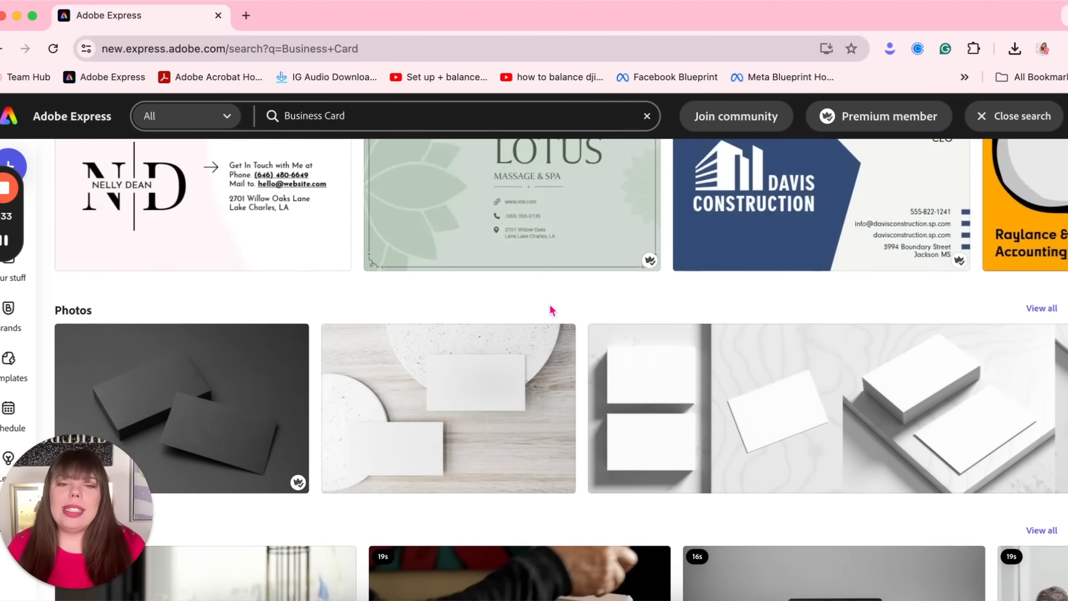
scroll(550, 309, down, 3)
scroll(550, 309, up, 8)
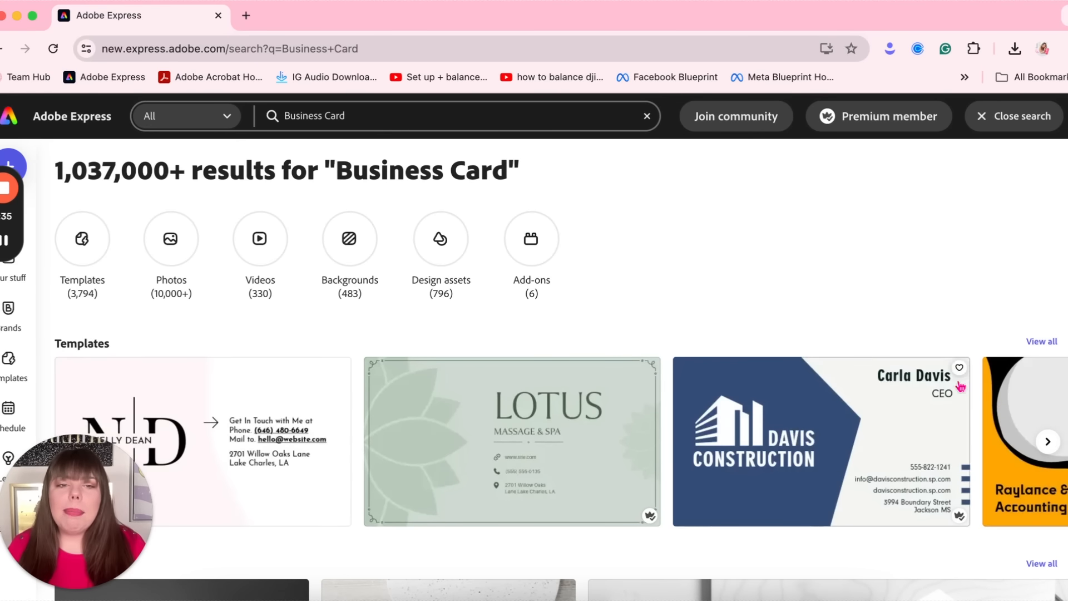
scroll(962, 425, down, 5)
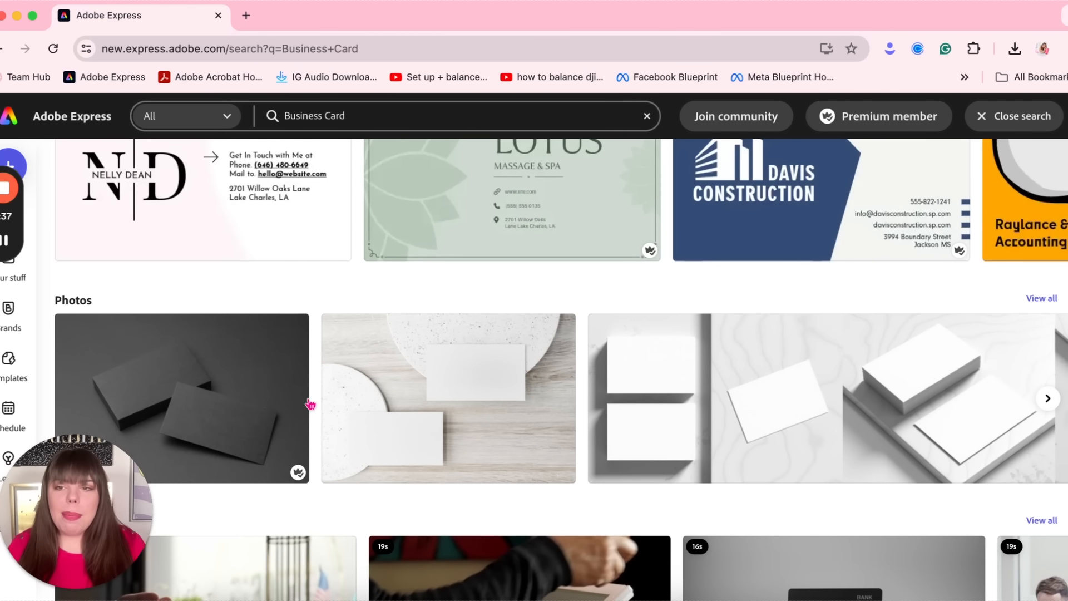
scroll(269, 409, down, 3)
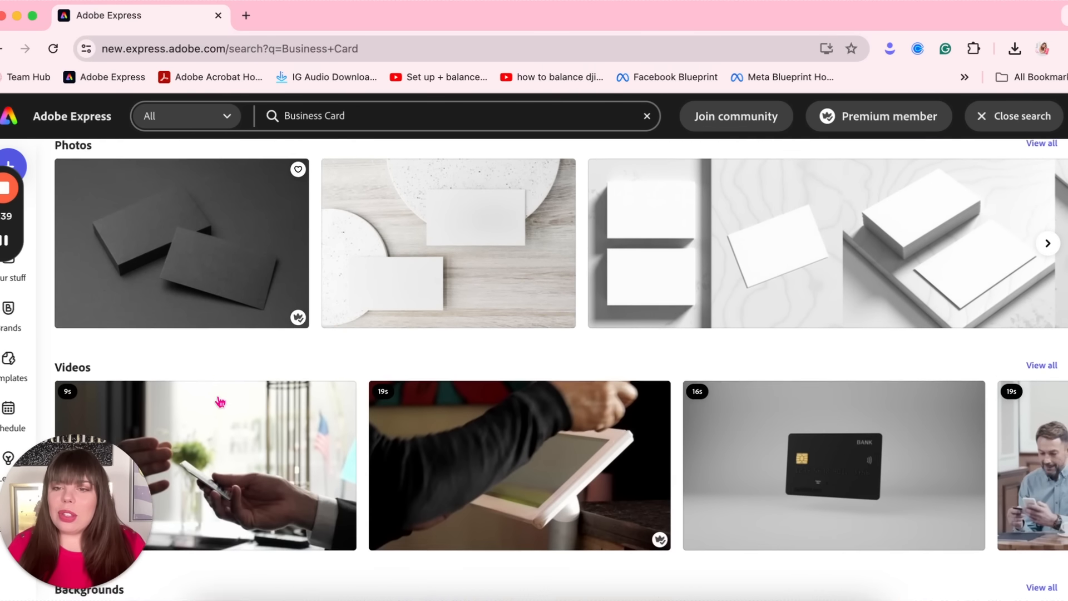
scroll(465, 373, down, 5)
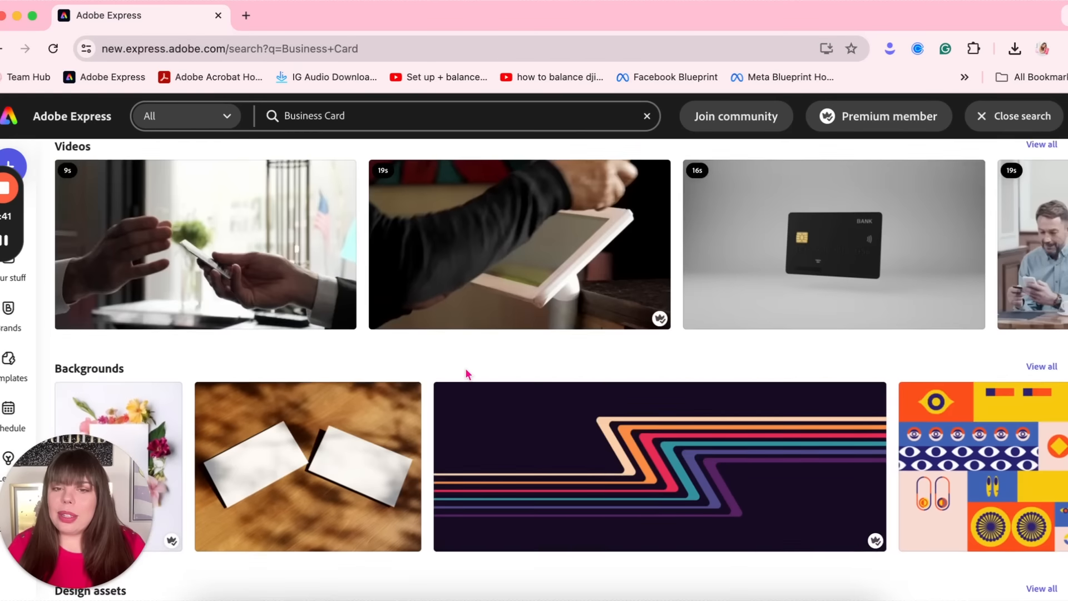
scroll(469, 373, down, 3)
scroll(469, 373, up, 14)
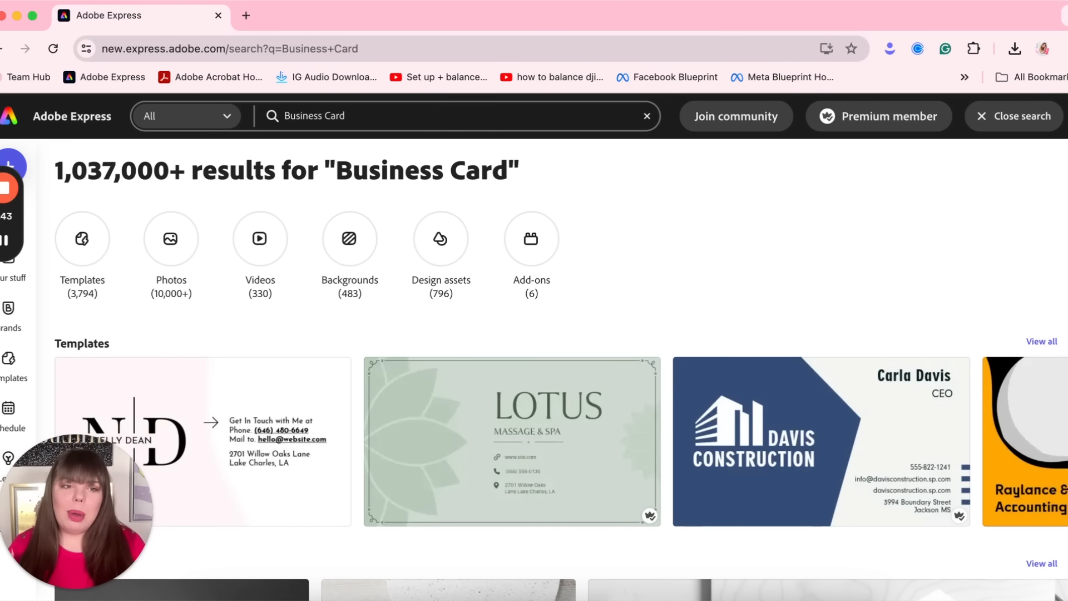
click(1051, 342)
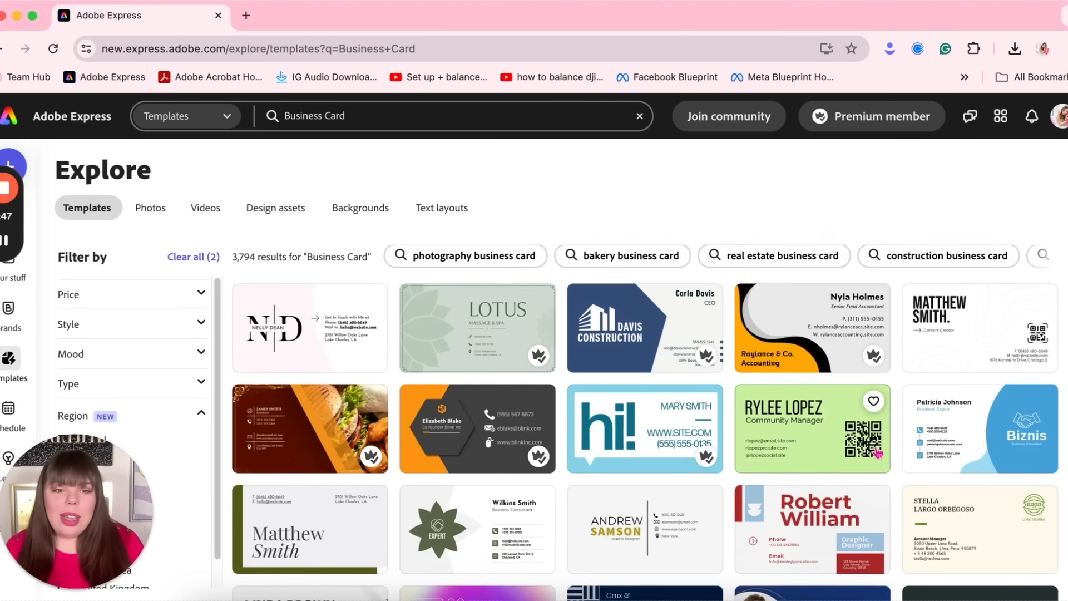
Scroll down through the Explore templates grid of business card designs
scroll(877, 453, down, 5)
scroll(877, 453, down, 4)
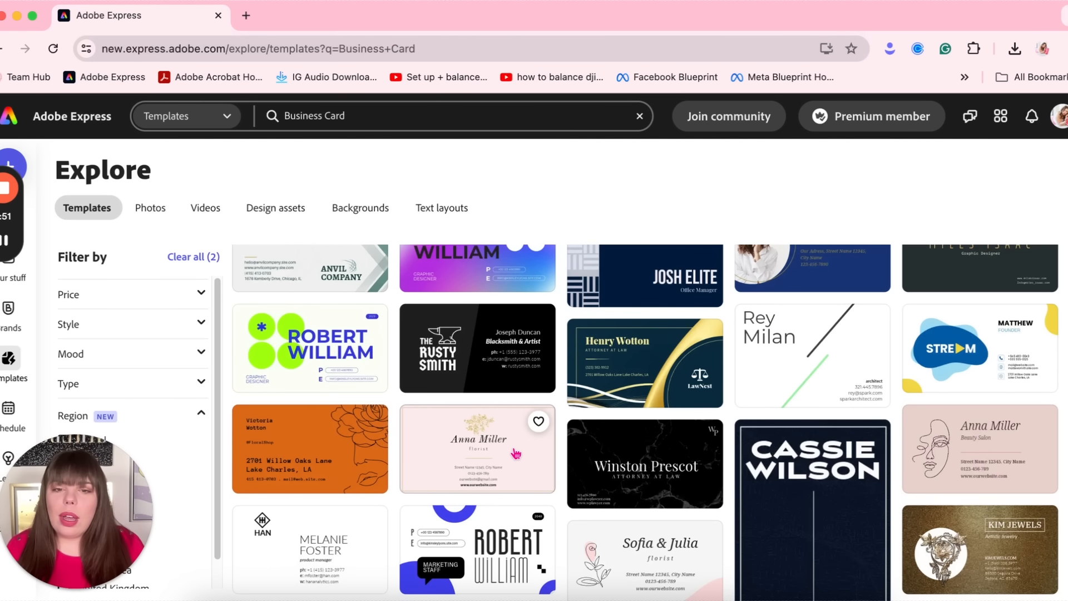
scroll(516, 454, down, 6)
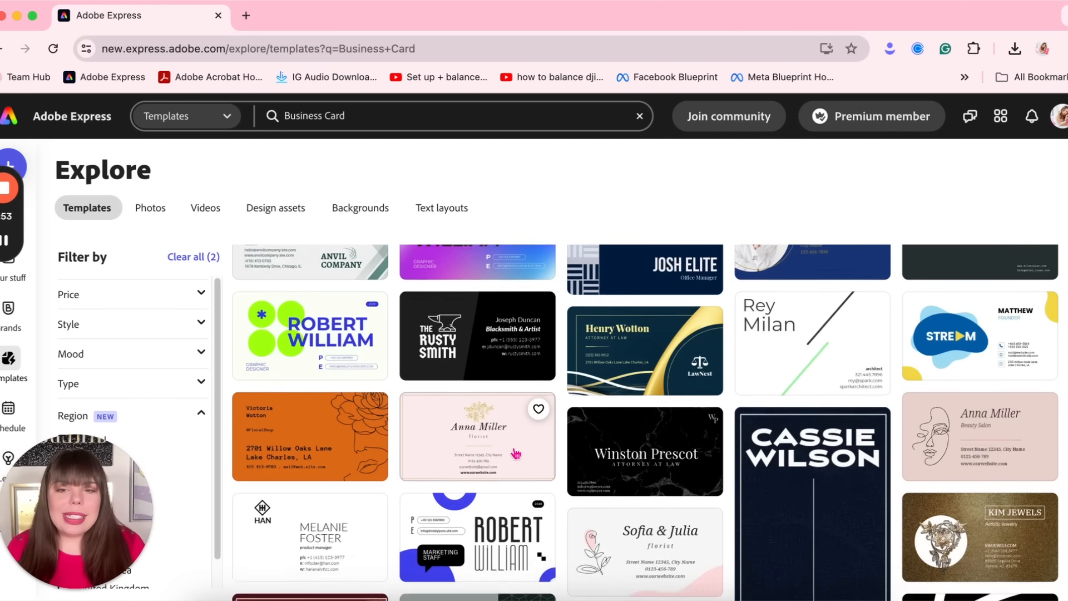
scroll(516, 453, down, 6)
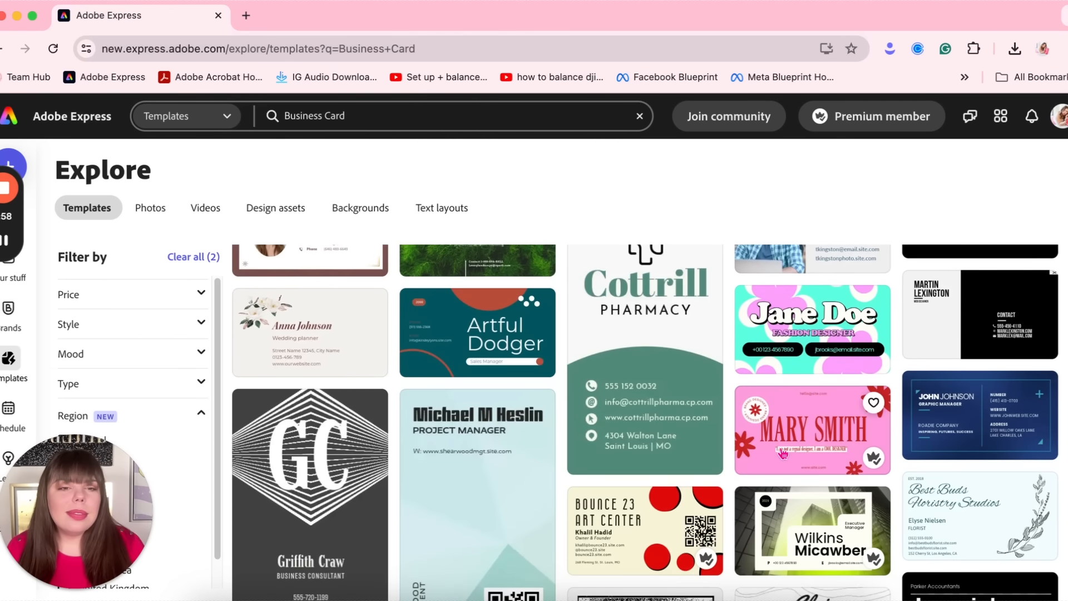
scroll(783, 454, down, 4)
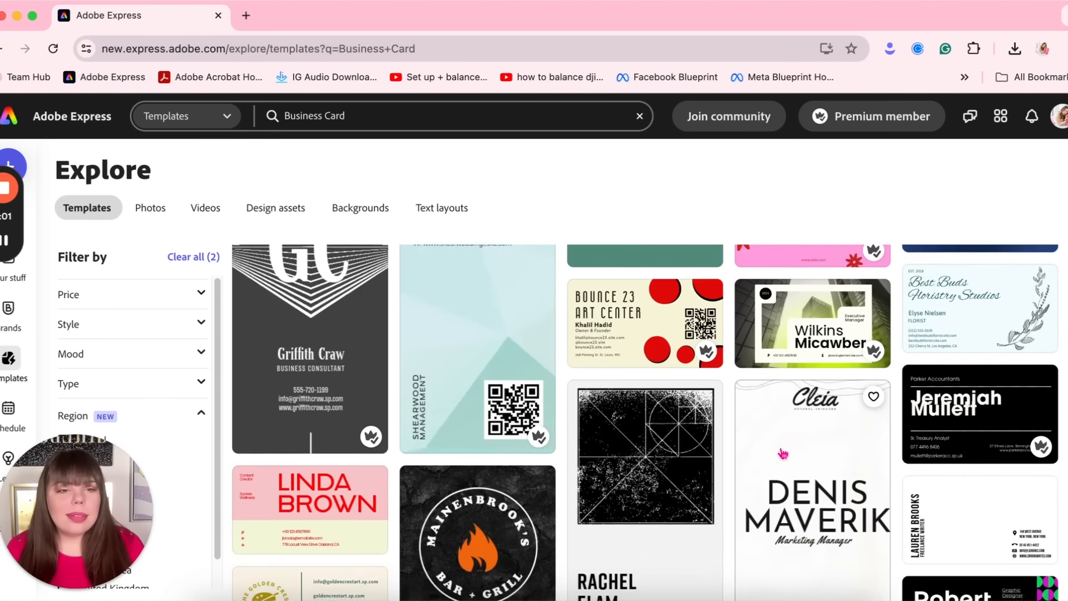
scroll(782, 453, down, 4)
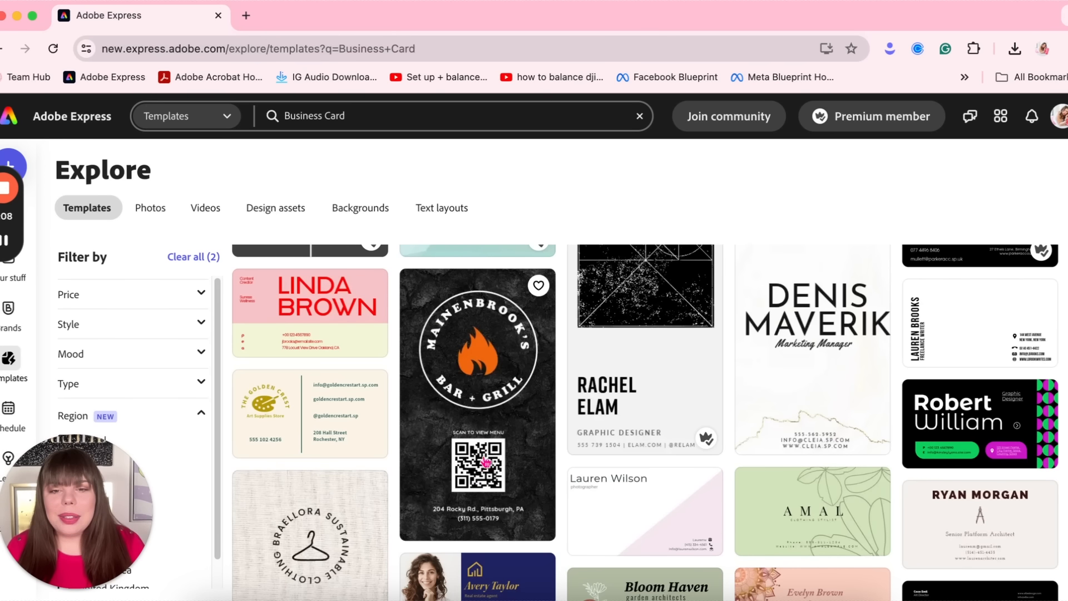
scroll(812, 469, down, 5)
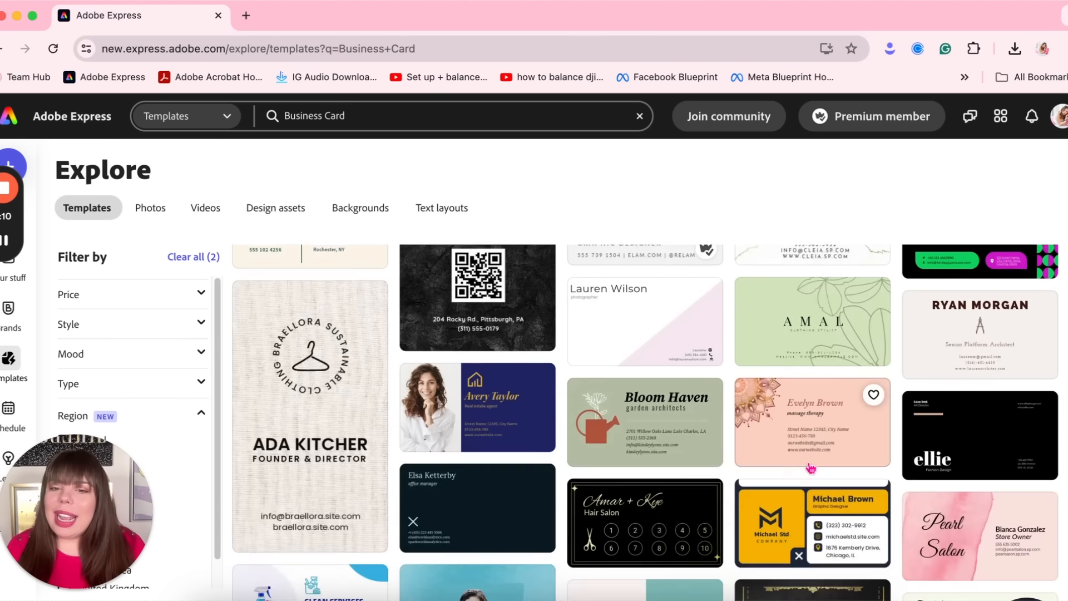
scroll(810, 467, up, 1)
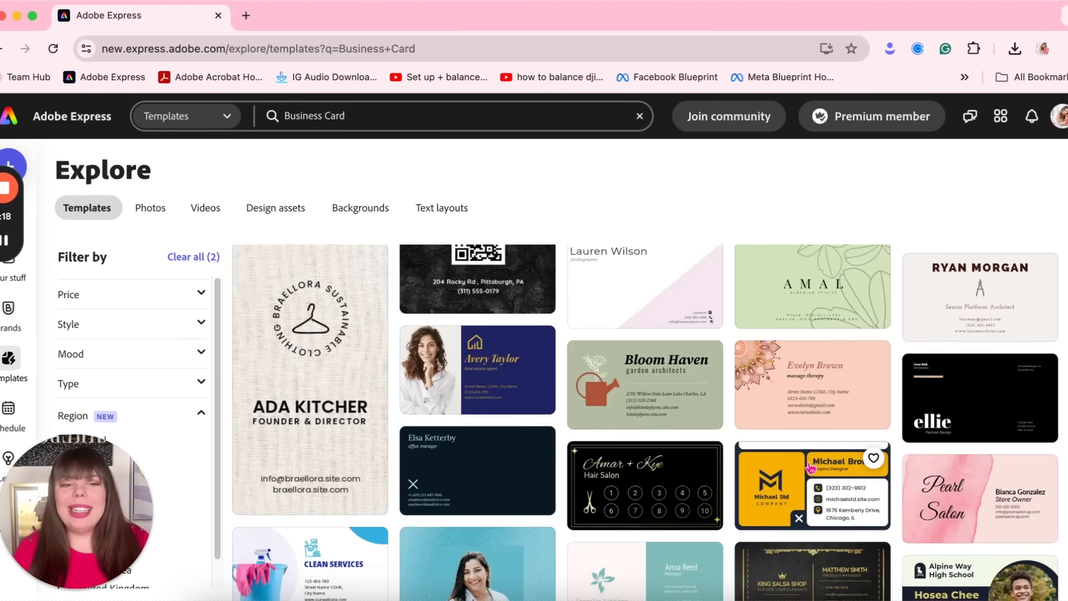
scroll(810, 469, down, 10)
scroll(714, 511, down, 2)
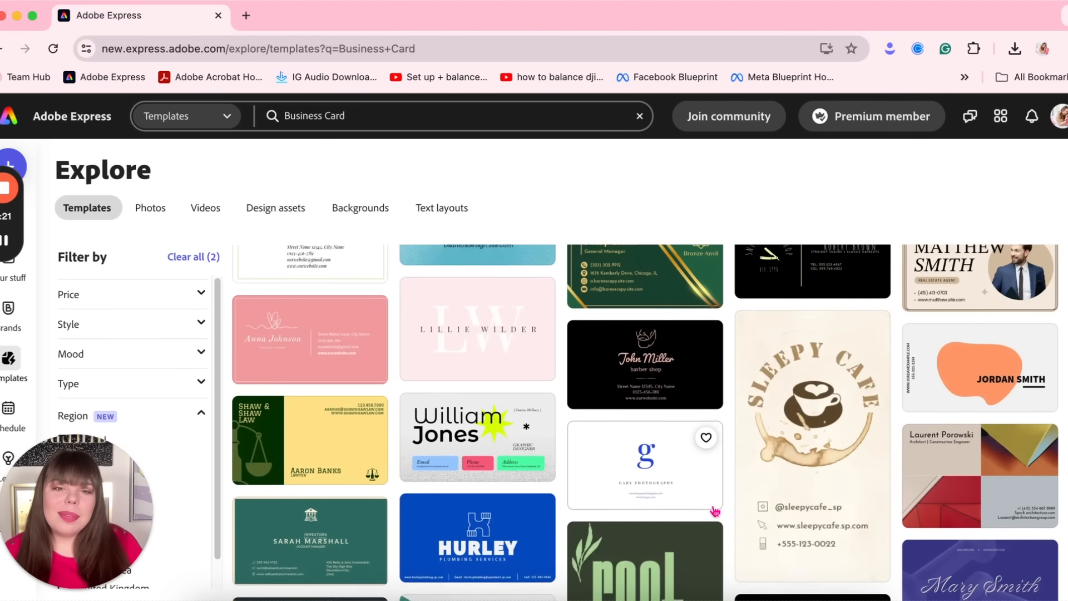
scroll(714, 511, down, 1)
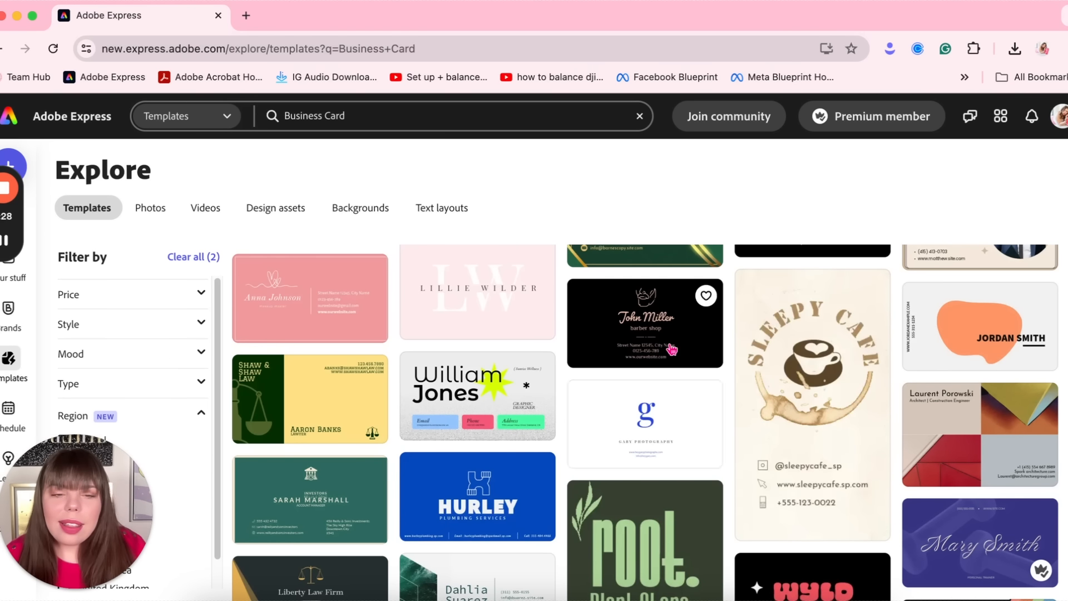
scroll(671, 421, down, 1)
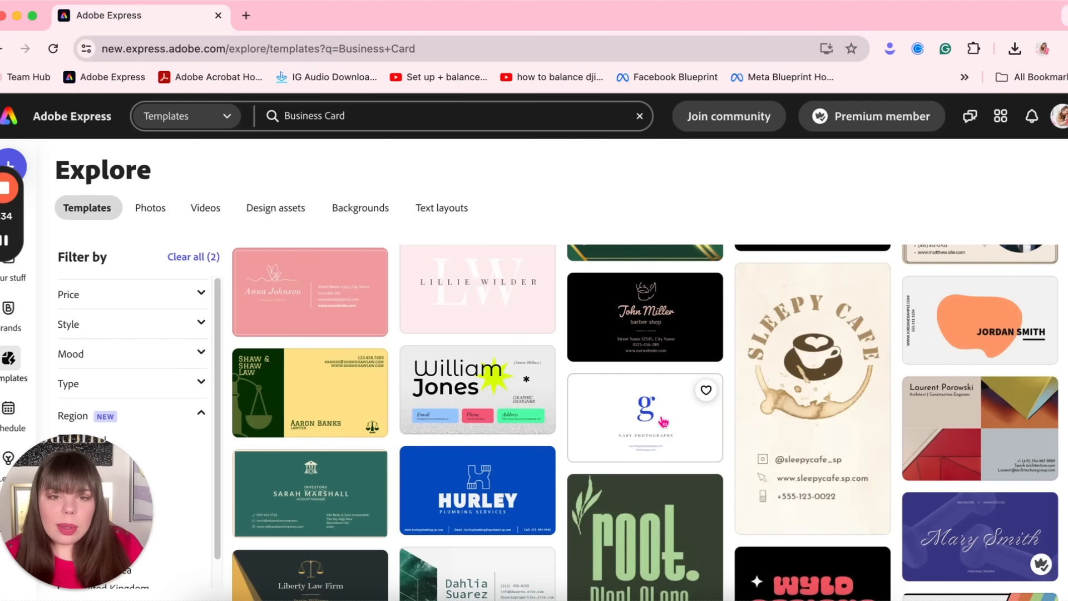
Customize the John Miller barber shop template with a hot pink Socials & Stilettos background
click(674, 325)
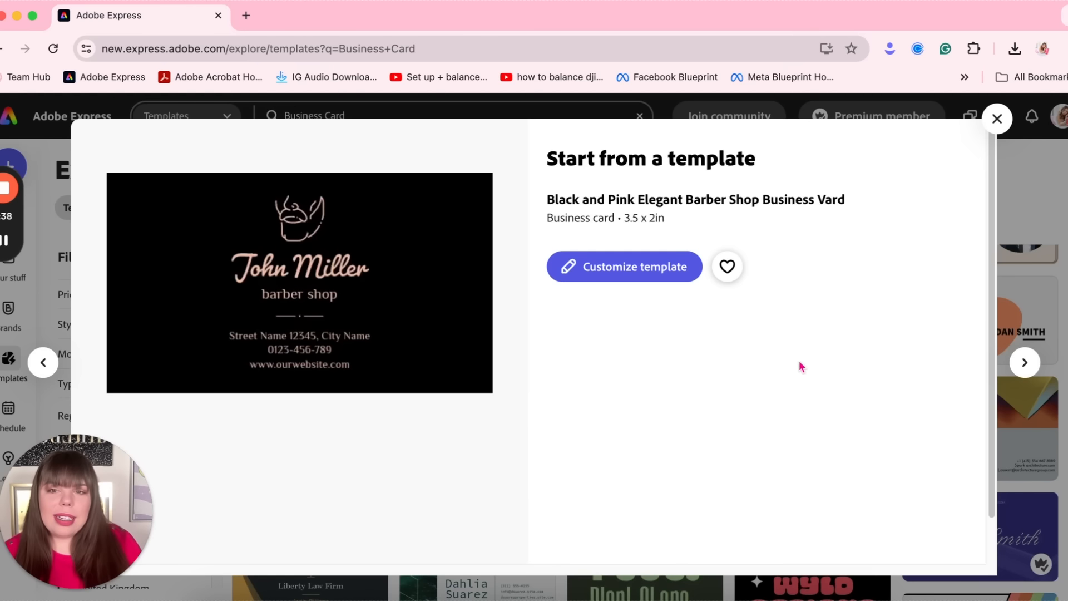
click(648, 268)
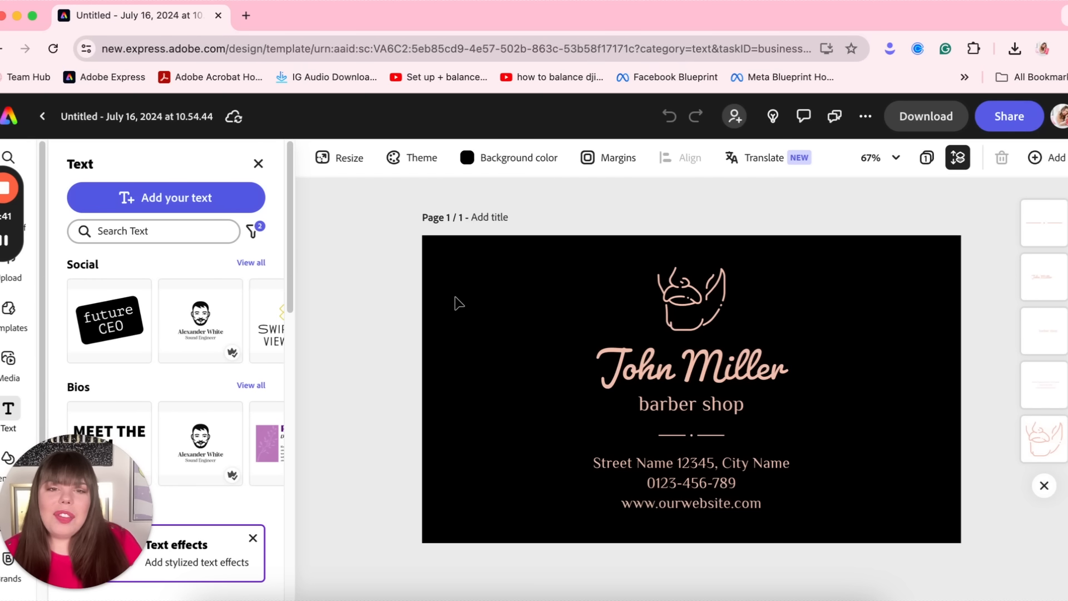
click(504, 157)
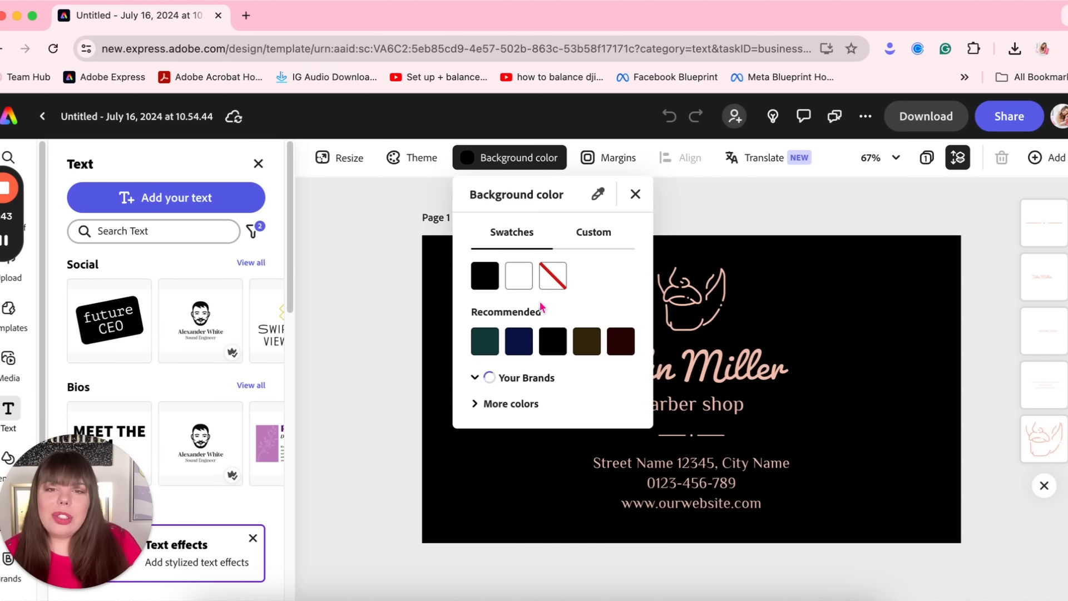
click(628, 381)
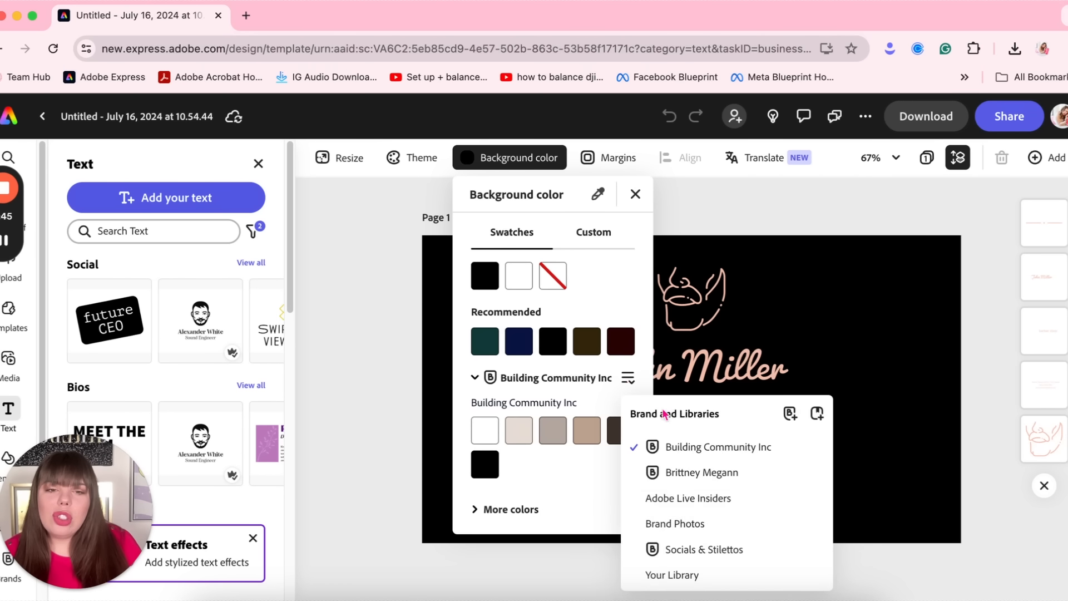
click(700, 548)
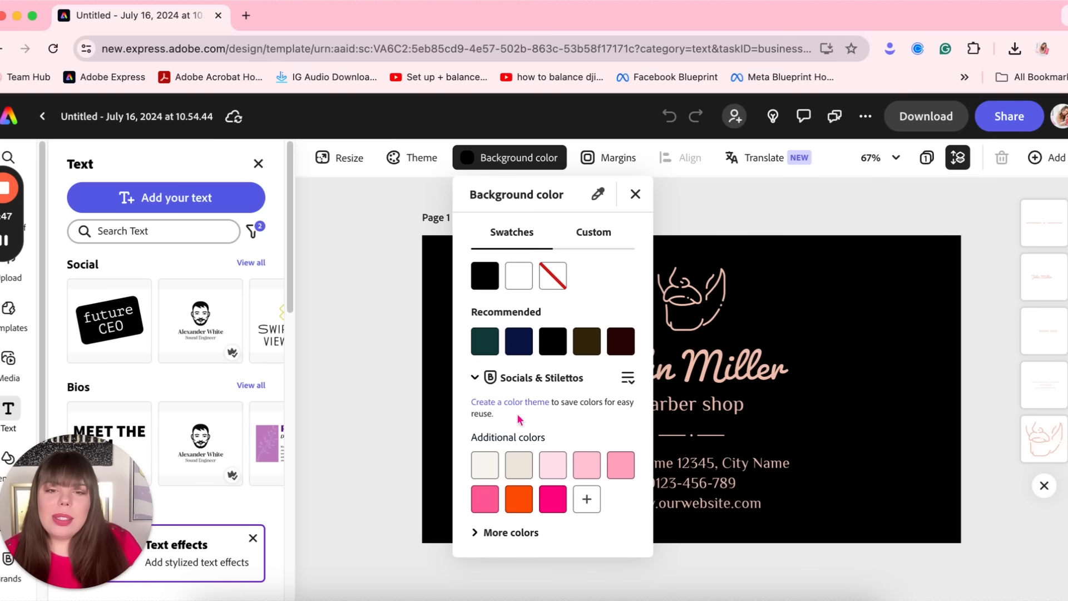
click(550, 507)
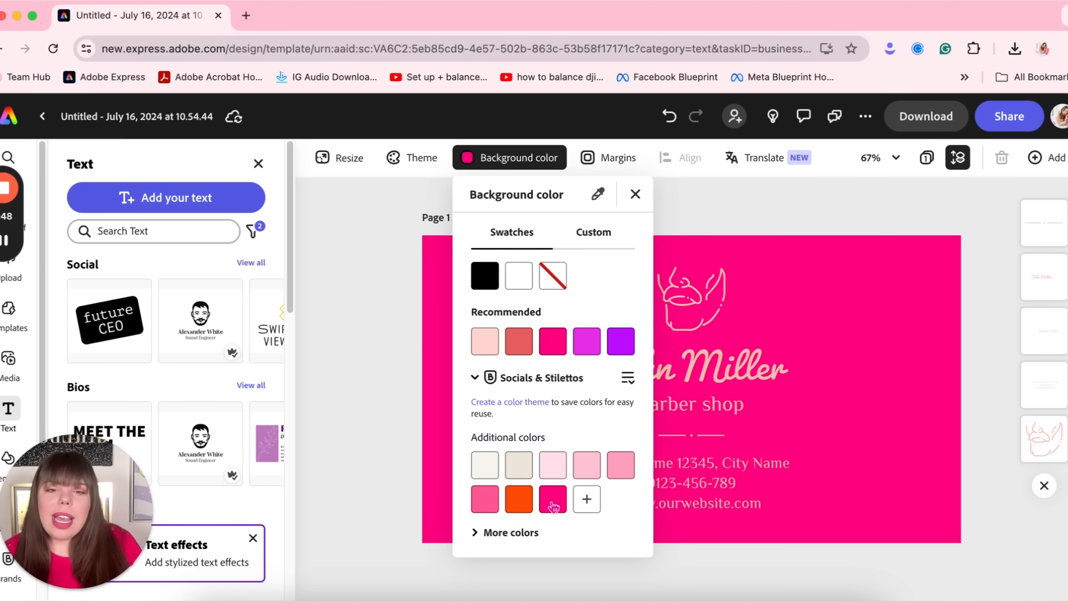
click(849, 318)
Recolour the John Miller name from peach to off-white
click(689, 318)
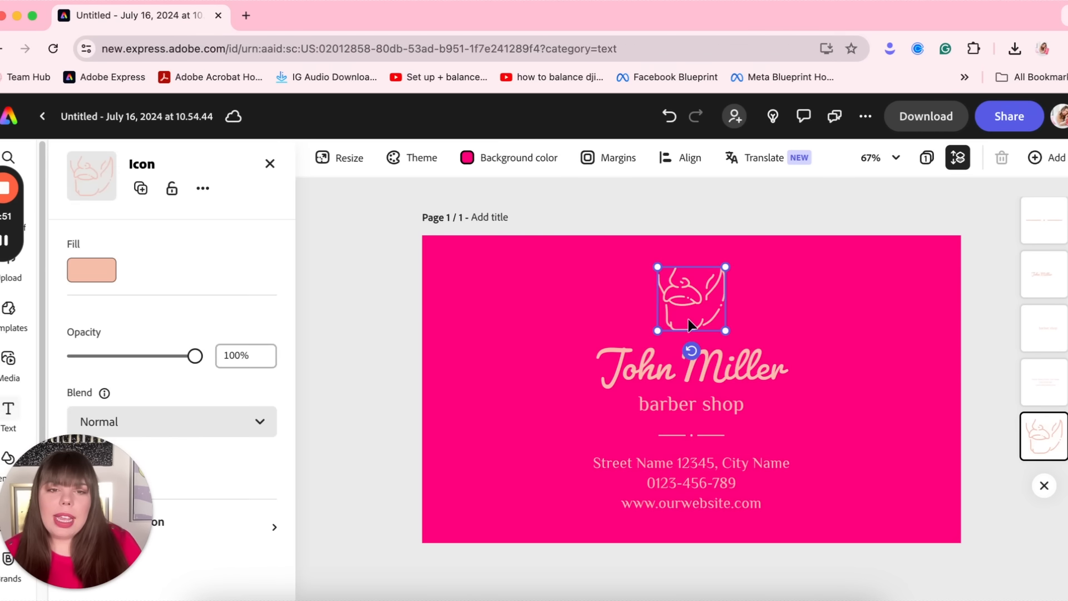
click(694, 382)
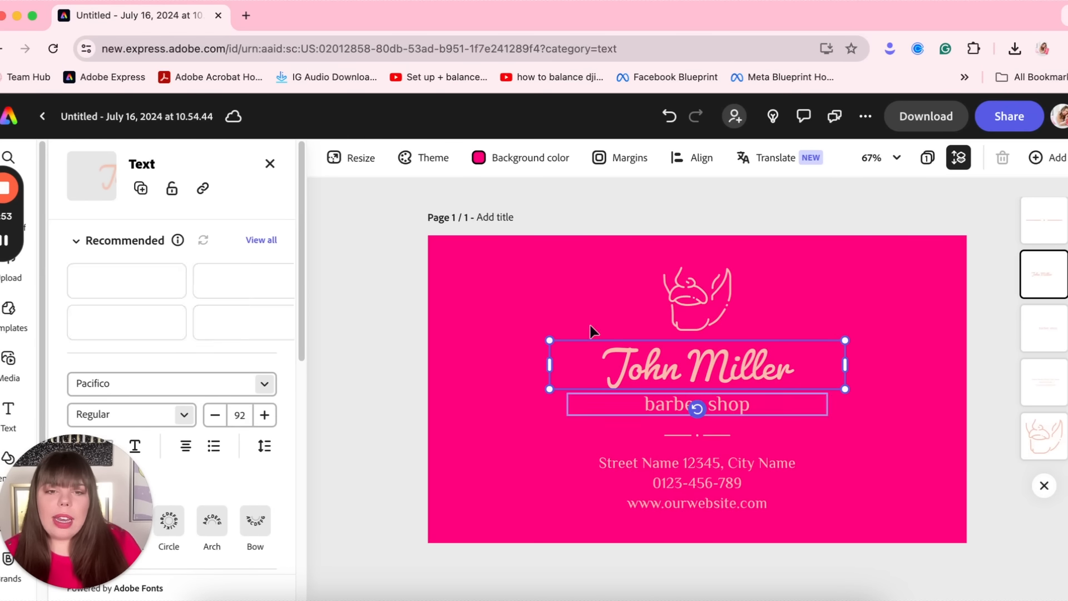
drag(957, 526, 540, 356)
click(545, 383)
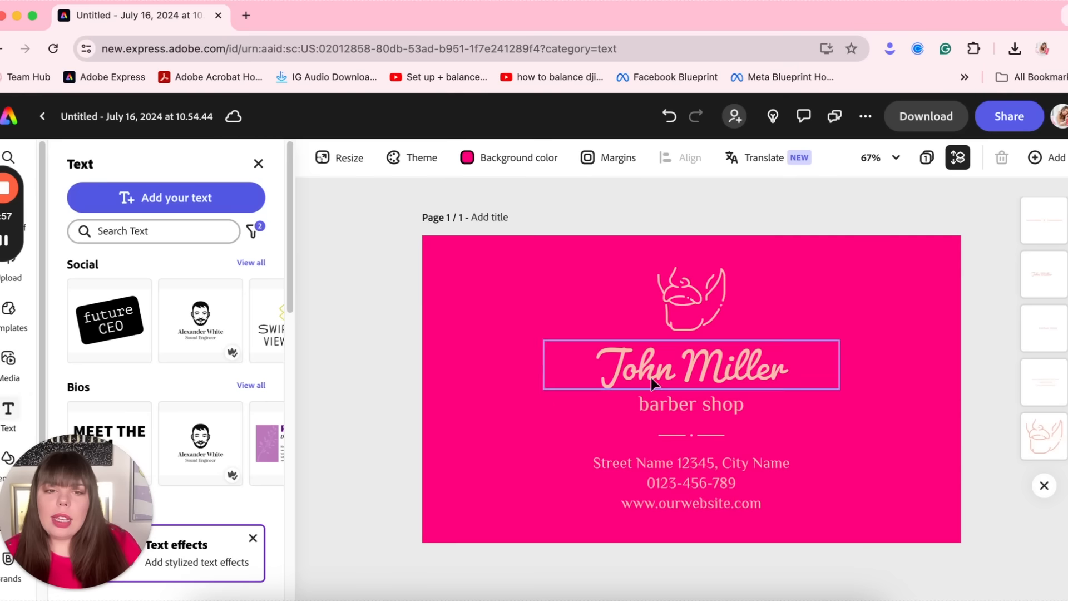
click(585, 379)
scroll(71, 359, down, 5)
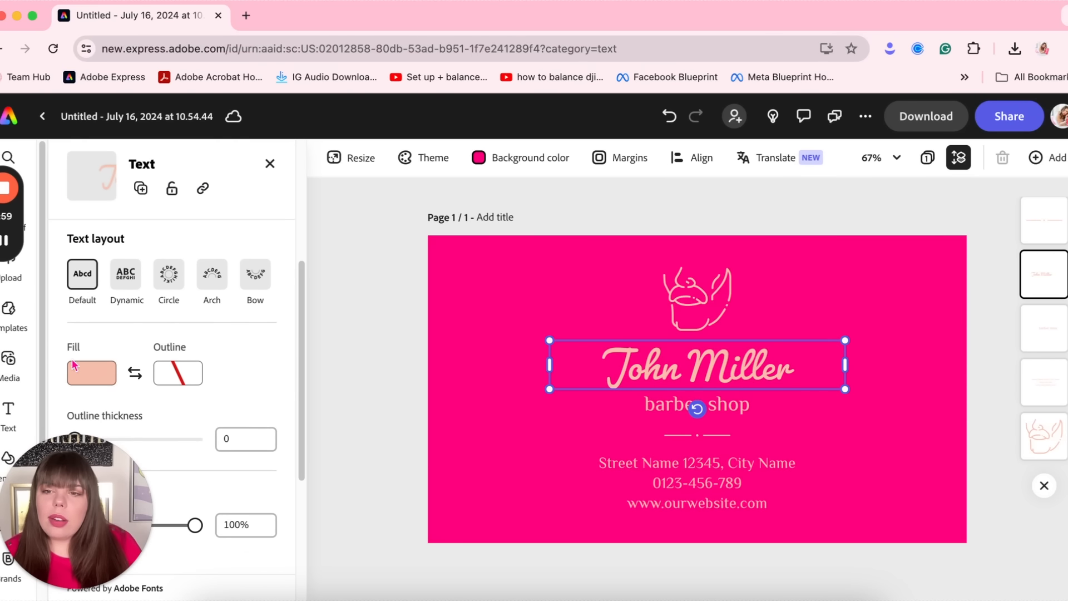
click(107, 378)
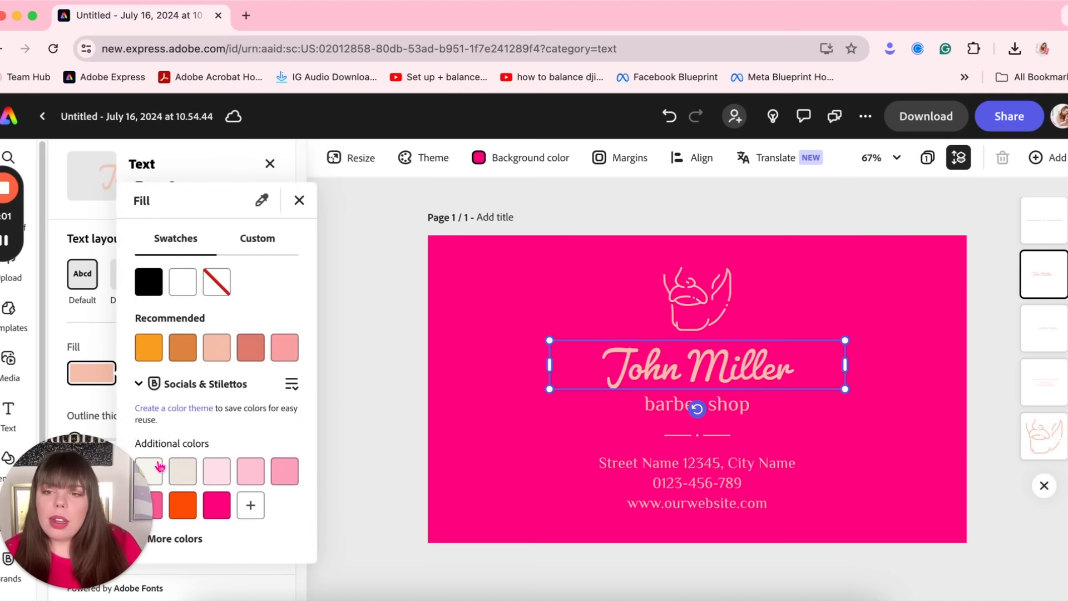
click(161, 465)
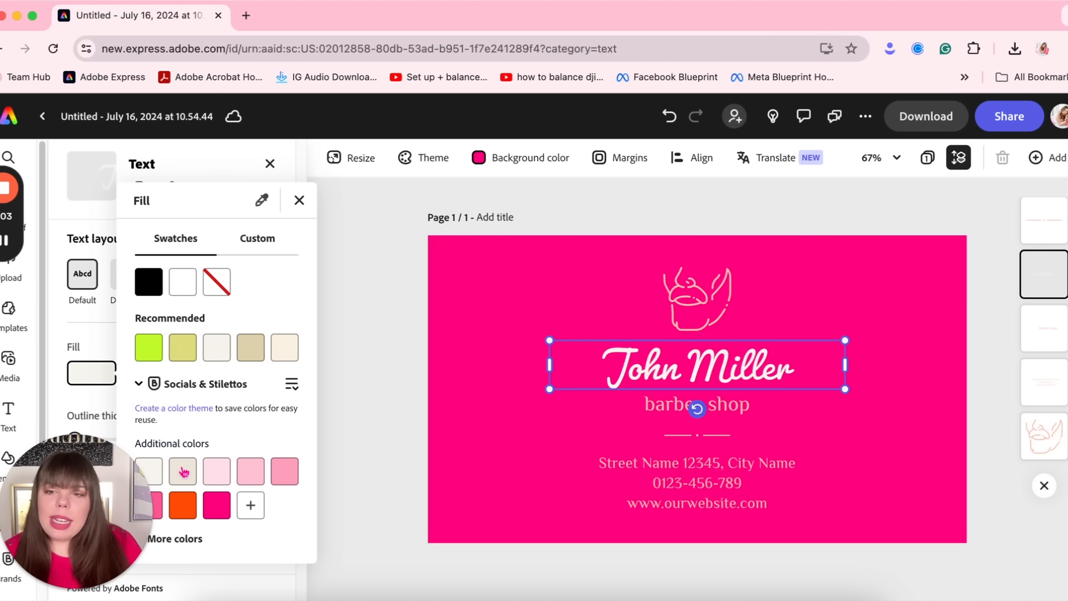
Make the barber shop line off-white and bring up the address block's fill colours
click(669, 414)
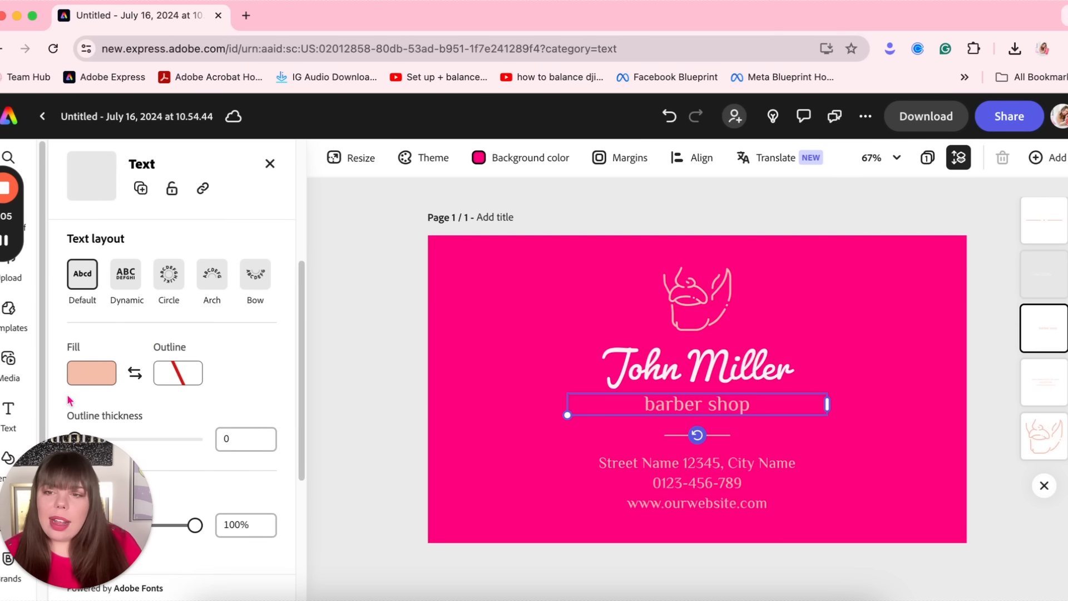
click(111, 380)
click(162, 465)
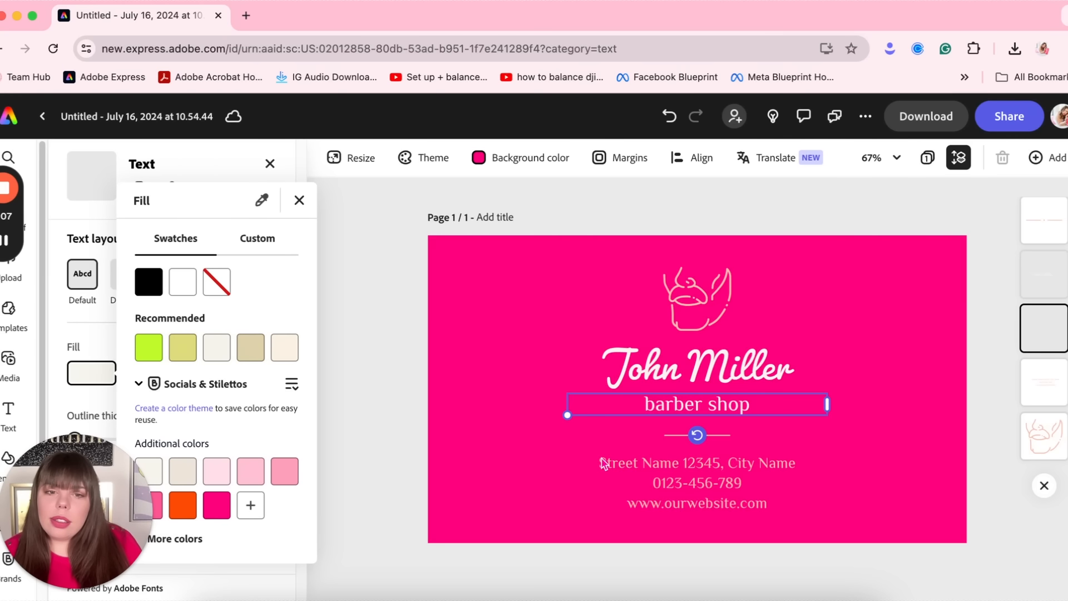
click(745, 475)
click(112, 389)
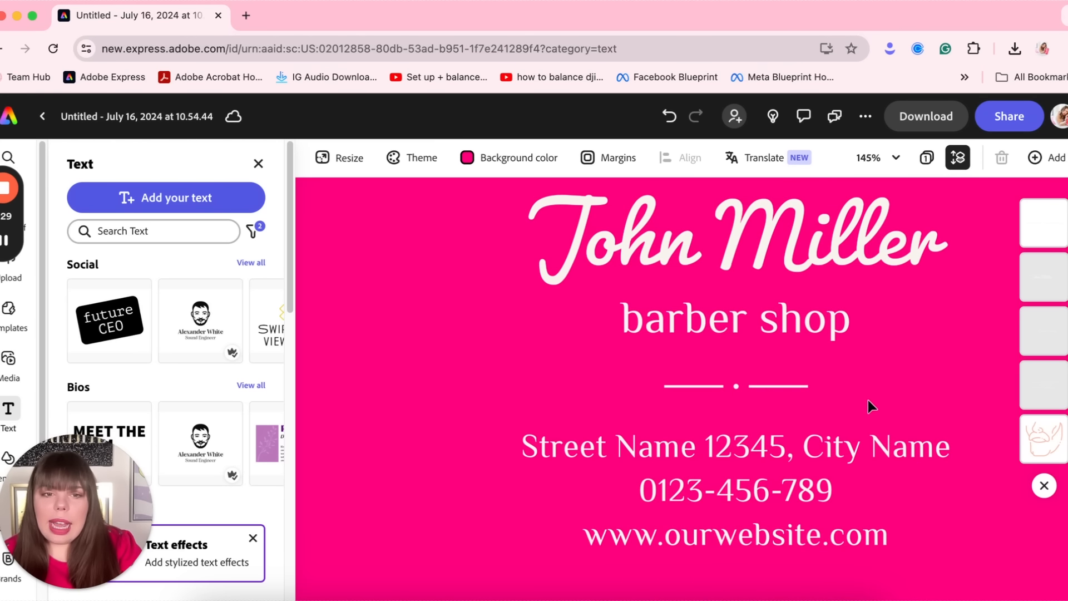
Delete the small divider line below the 'barber shop' tagline
drag(863, 390, 643, 384)
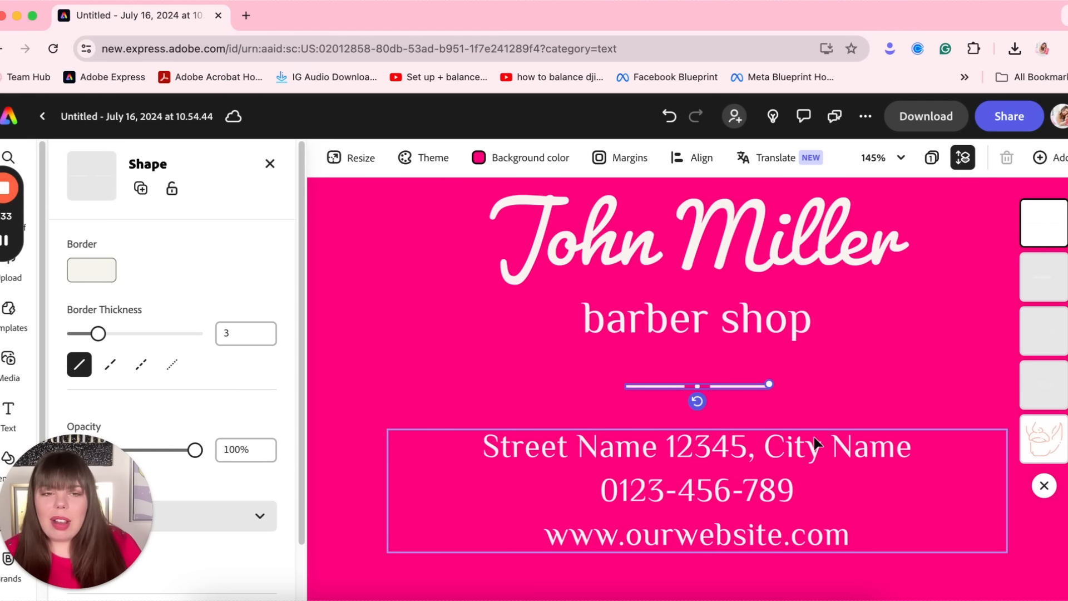
key(Delete)
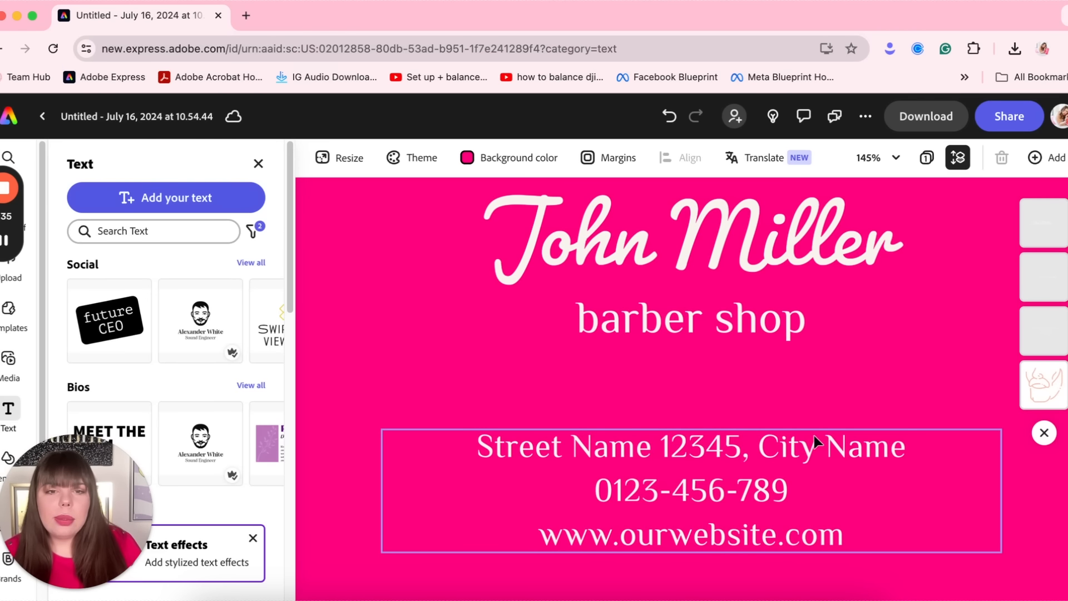
scroll(542, 466, up, 1)
scroll(539, 466, down, 5)
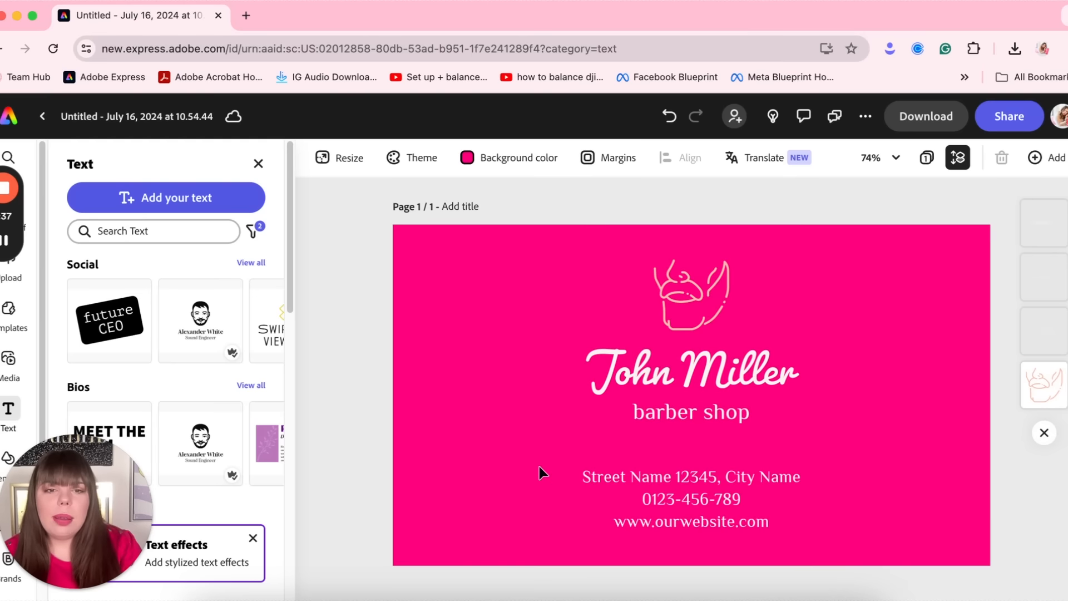
click(688, 332)
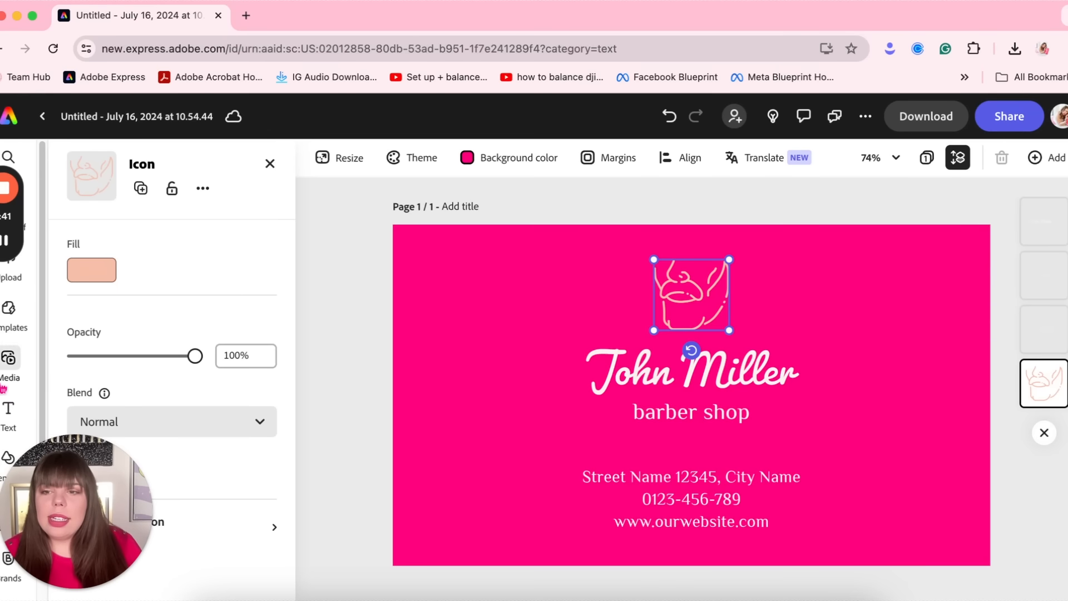
Add the round Socials & Stilettos logo from Brands and size it on the card
scroll(9, 356, down, 2)
mouse_move(8, 365)
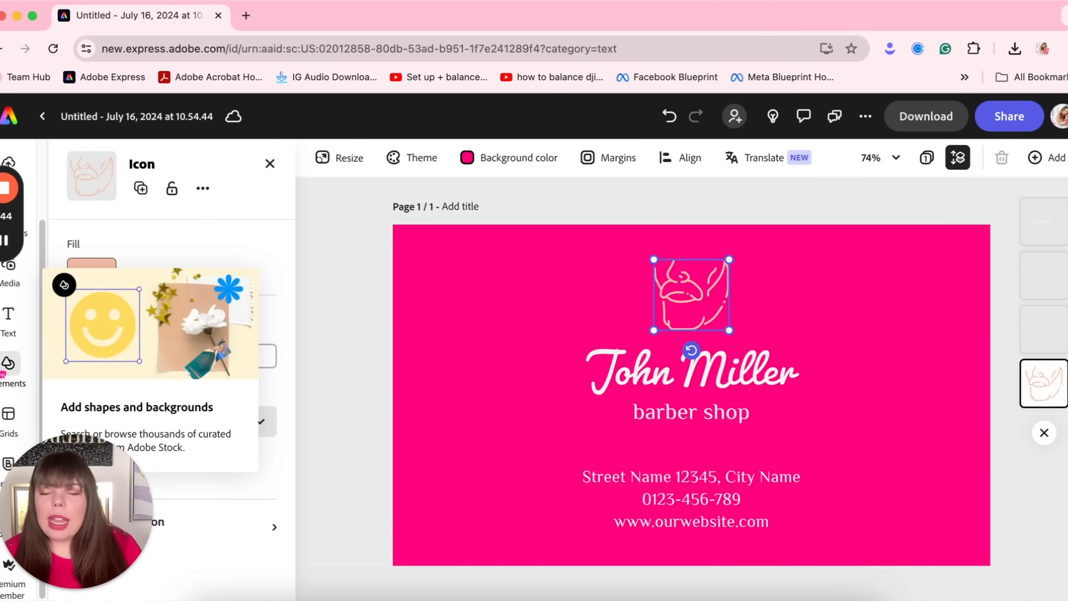
drag(1, 453, 91, 441)
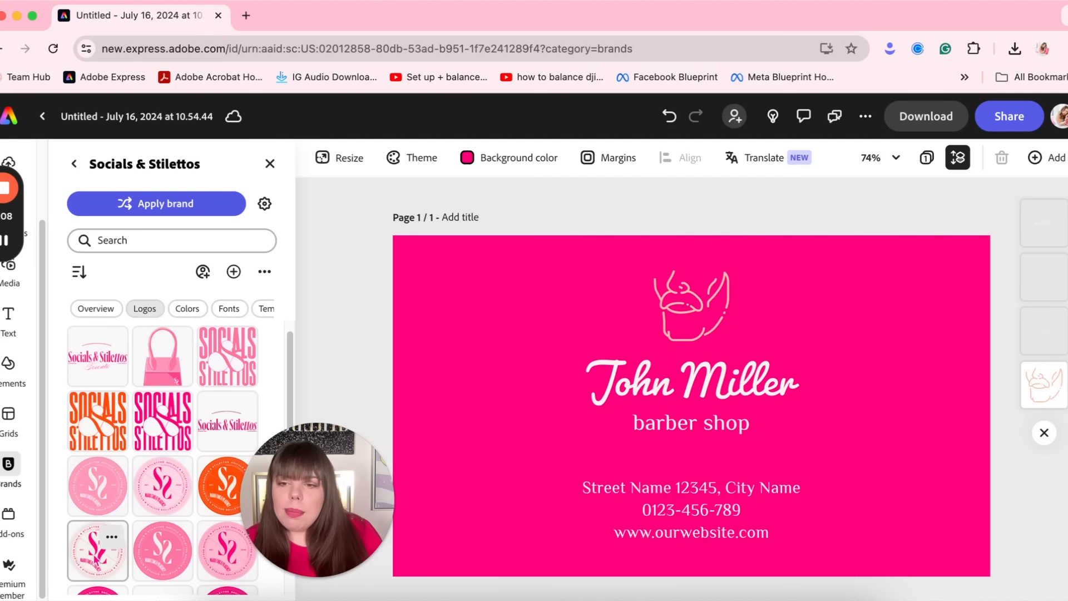
click(100, 554)
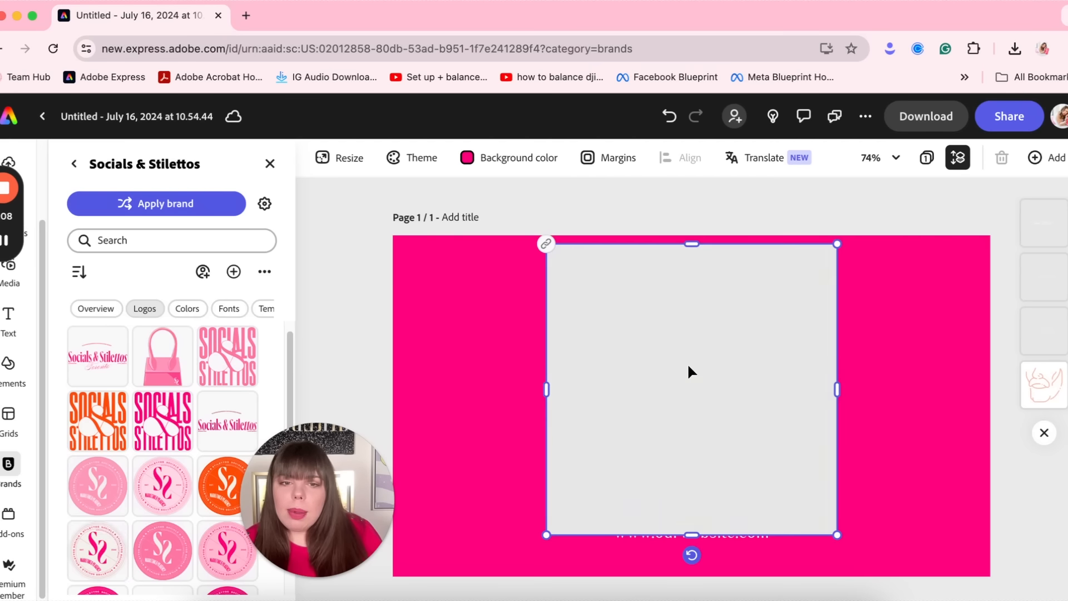
drag(735, 407, 487, 358)
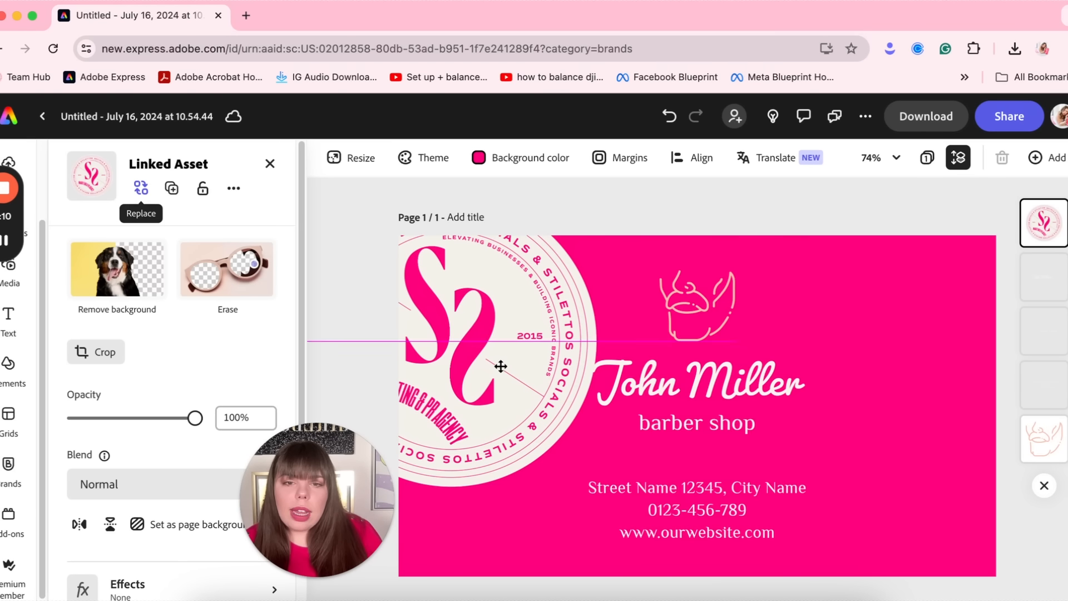
drag(591, 486, 482, 372)
drag(437, 305, 494, 314)
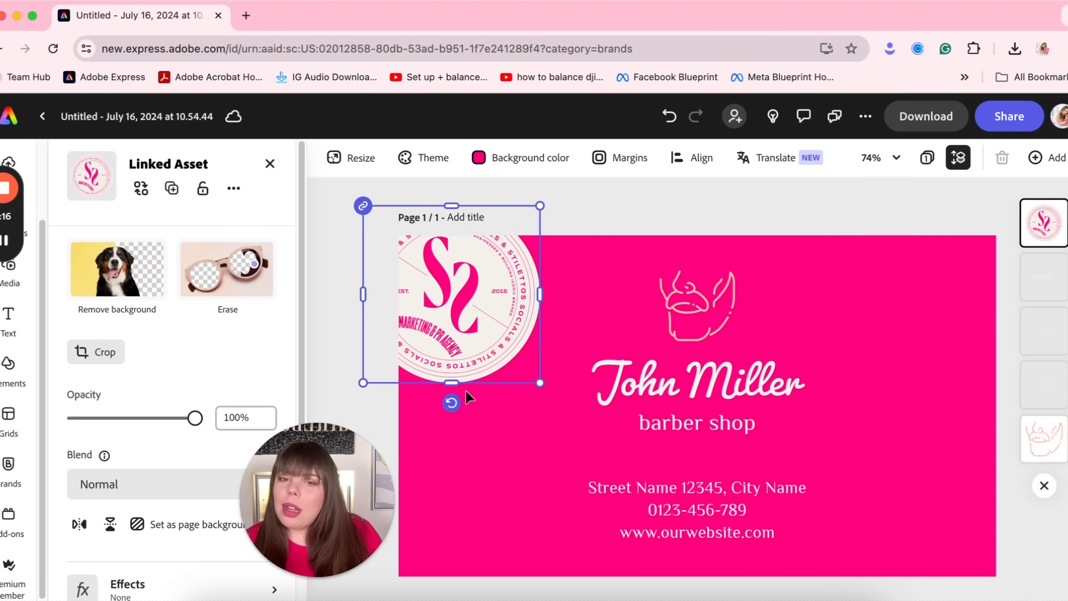
mouse_move(454, 403)
mouse_down()
mouse_move(426, 410)
mouse_move(459, 401)
mouse_up()
drag(482, 269, 559, 386)
drag(534, 520, 531, 519)
Delete the beard icon and centre a smaller logo above the name
click(705, 308)
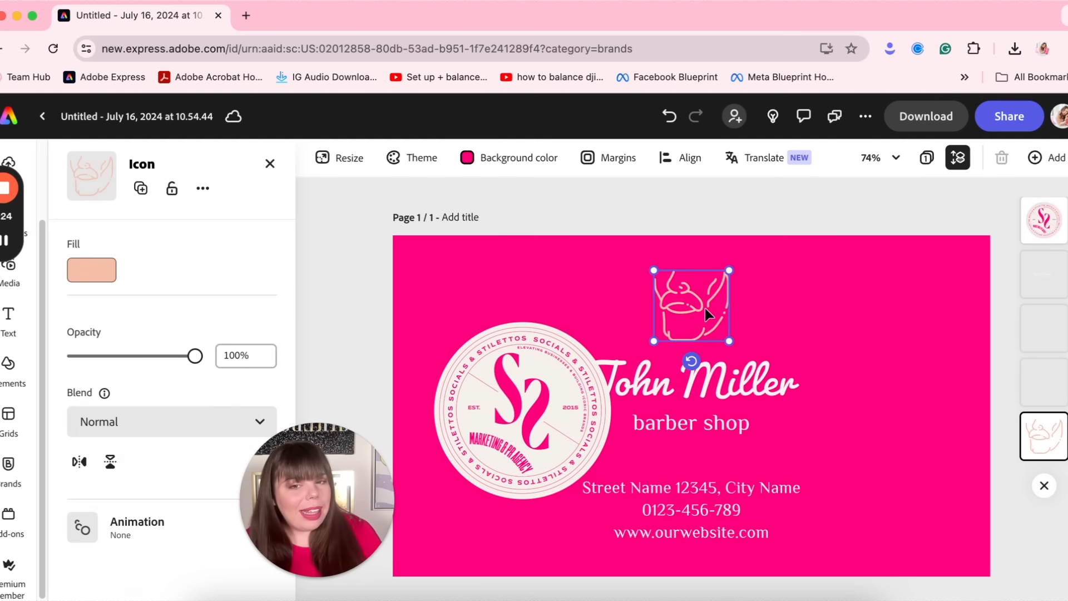
key(Delete)
click(549, 417)
drag(615, 499, 500, 382)
drag(464, 352, 697, 295)
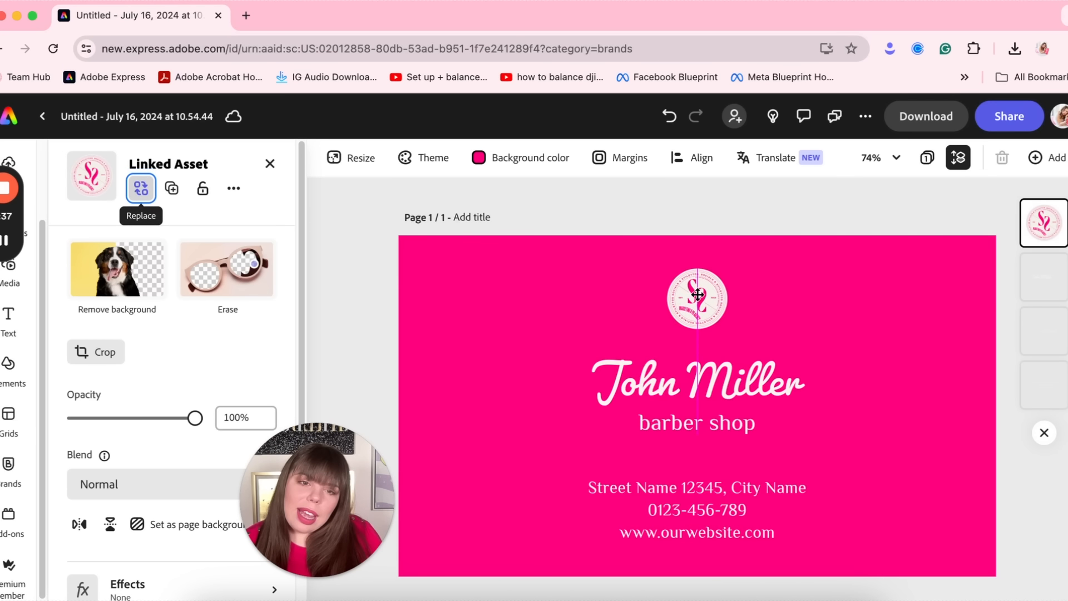
Change the text font, enter the owner's name, and place a smaller QR code beside the contact lines
click(882, 334)
click(743, 423)
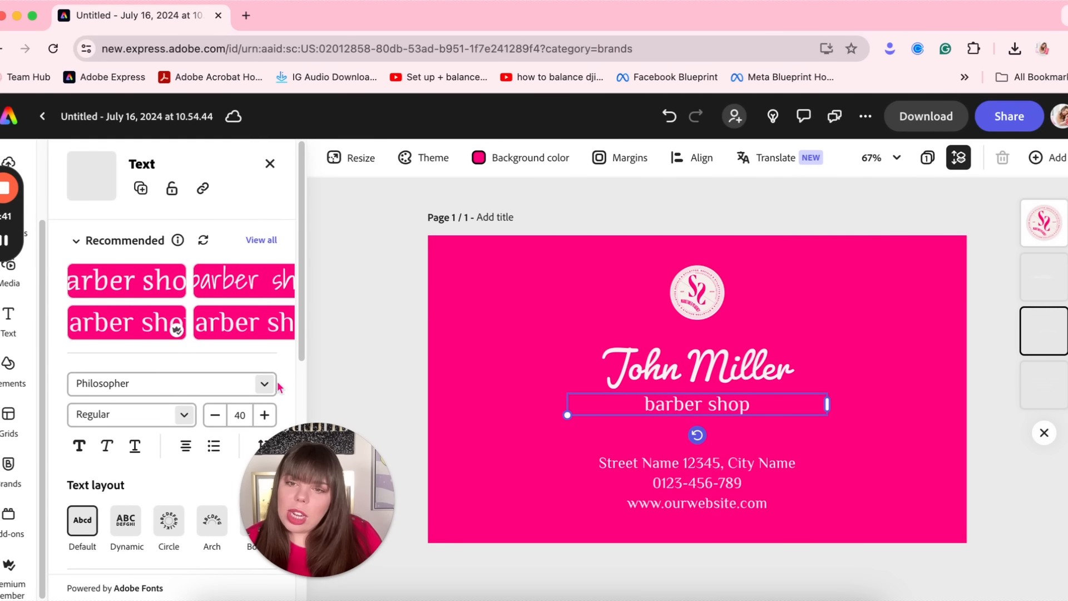
click(260, 385)
scroll(229, 388, down, 1)
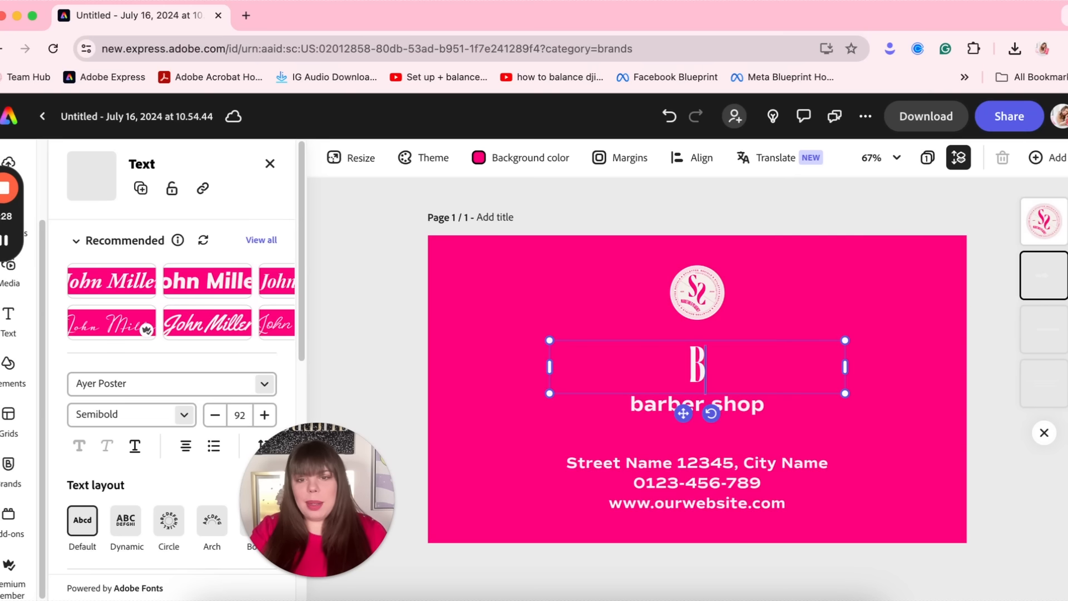
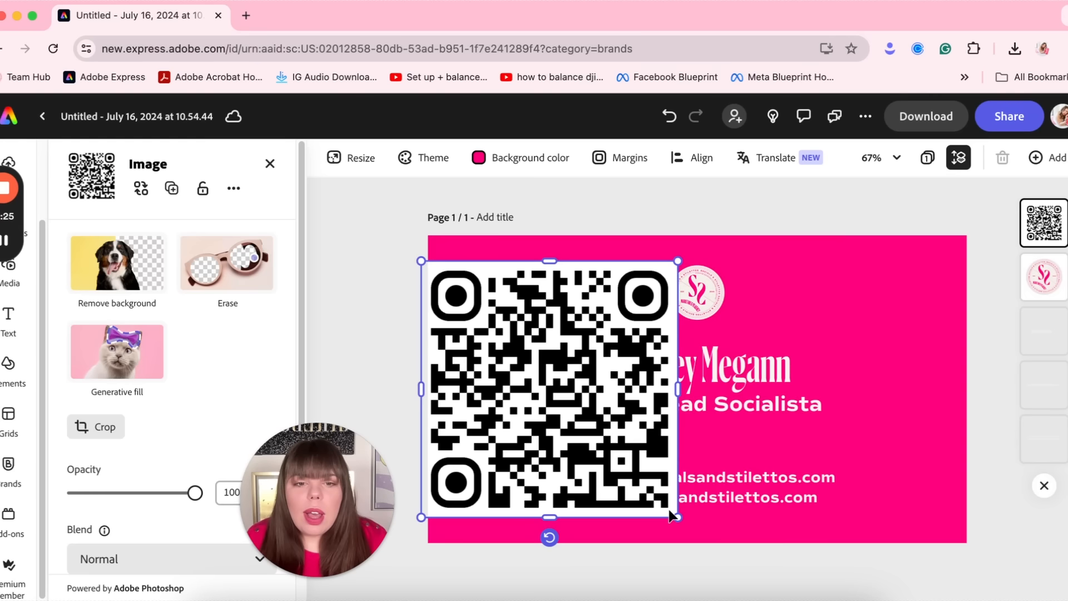
drag(674, 514, 542, 330)
drag(465, 300, 892, 466)
Left-align the name, job title and contact lines and move them to the card's left side
click(976, 280)
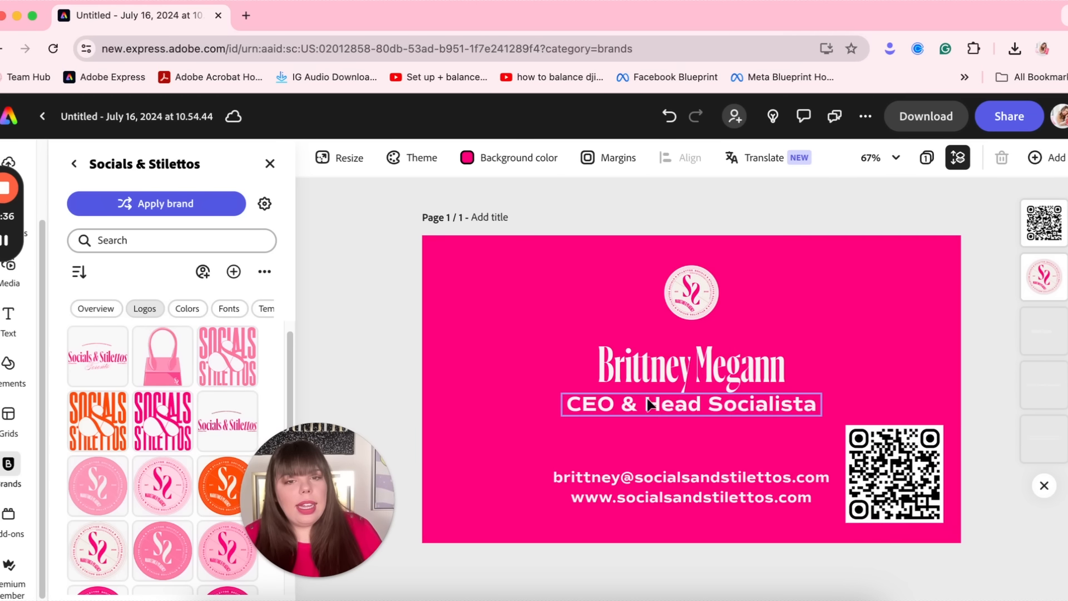
click(689, 369)
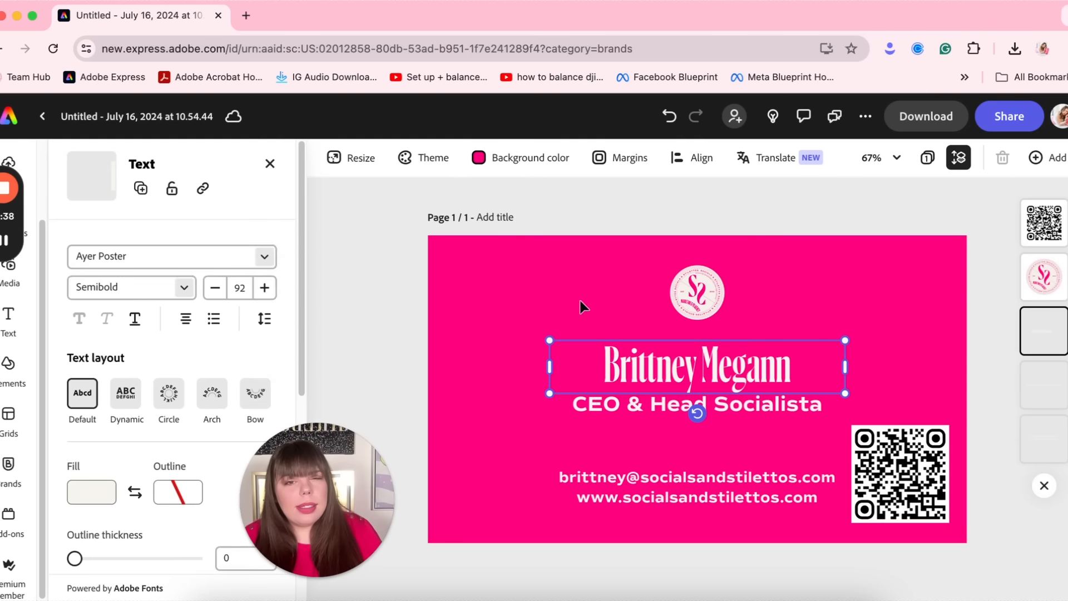
scroll(173, 361, down, 2)
click(185, 329)
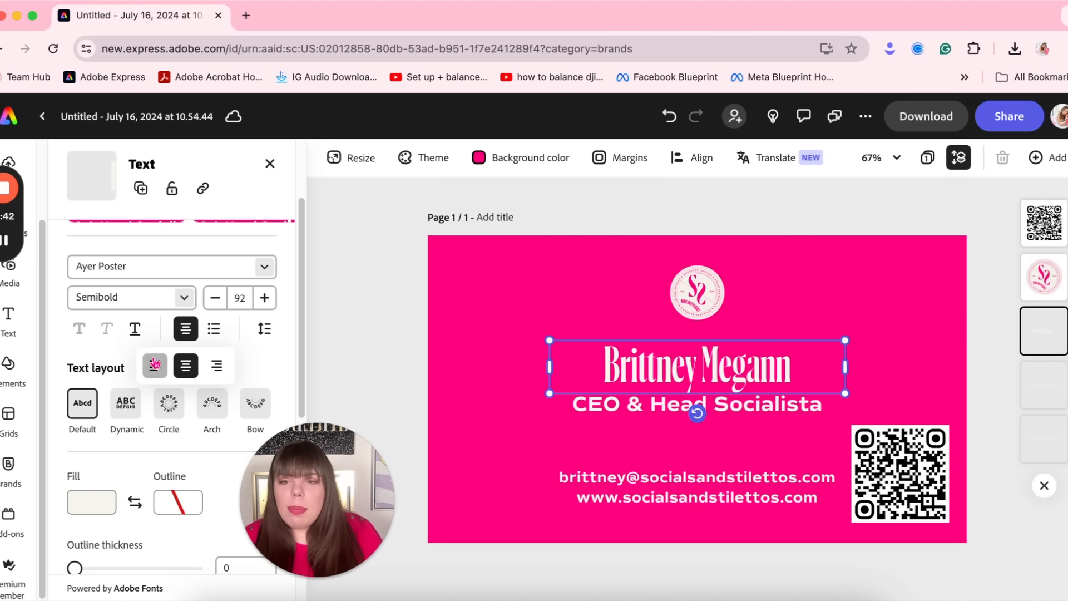
click(154, 364)
drag(712, 367, 623, 367)
drag(748, 408, 635, 404)
drag(752, 476, 649, 475)
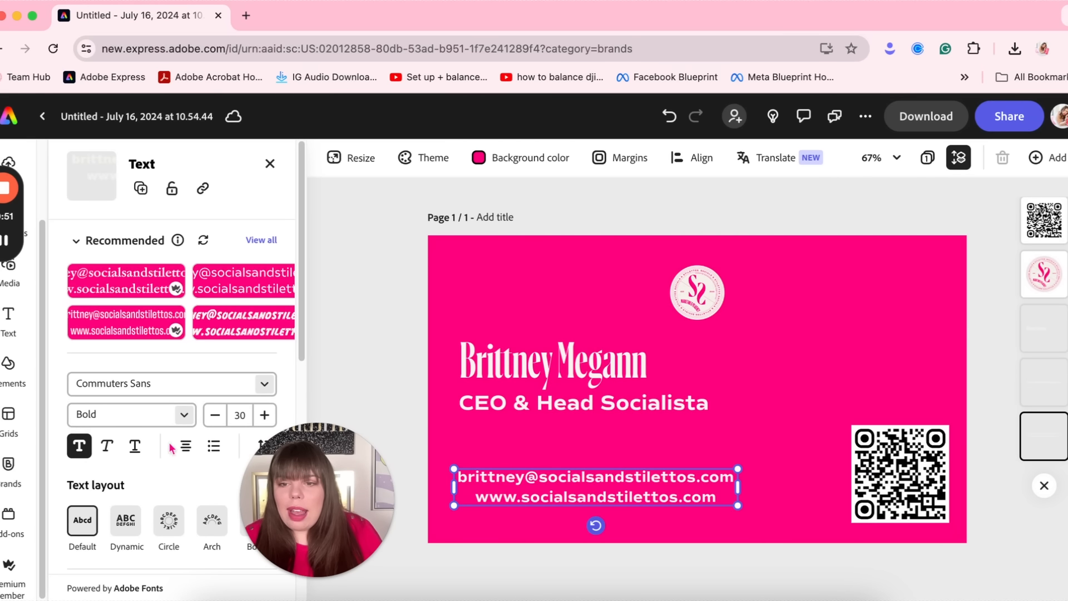
click(178, 445)
click(151, 490)
Enlarge and tilt the logo in the top-right corner, using the lighter pink version
drag(637, 482, 640, 469)
drag(699, 316, 1014, 398)
drag(918, 331, 887, 295)
drag(904, 383, 922, 381)
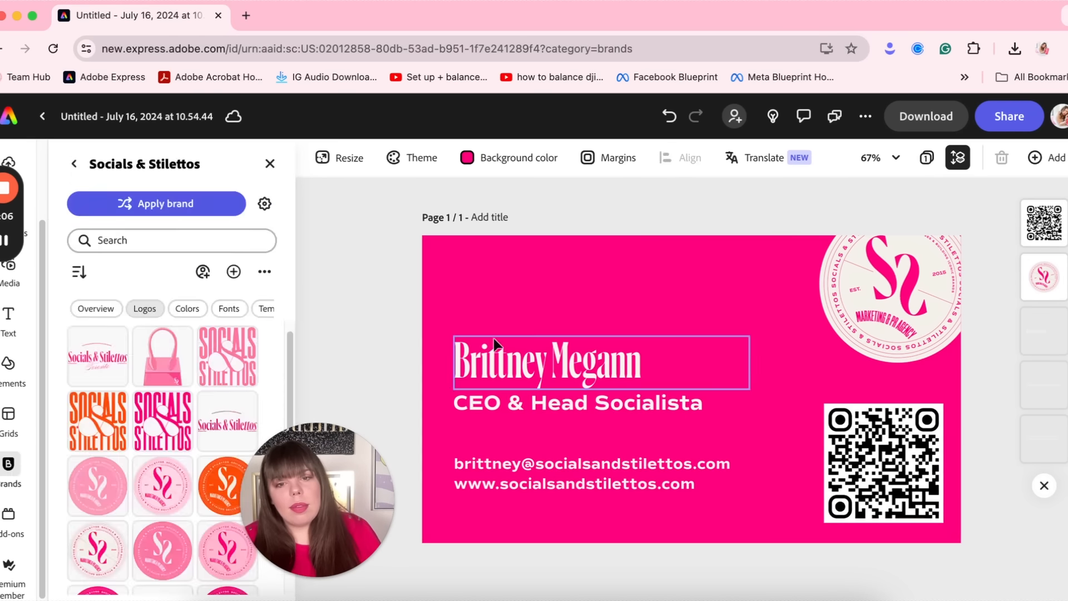
click(401, 331)
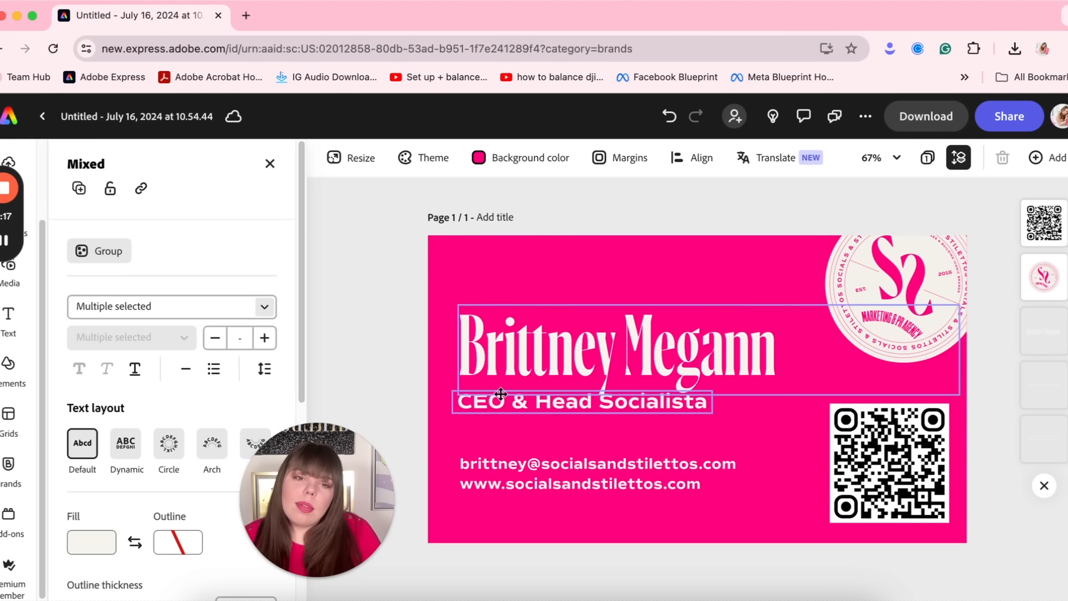
click(679, 158)
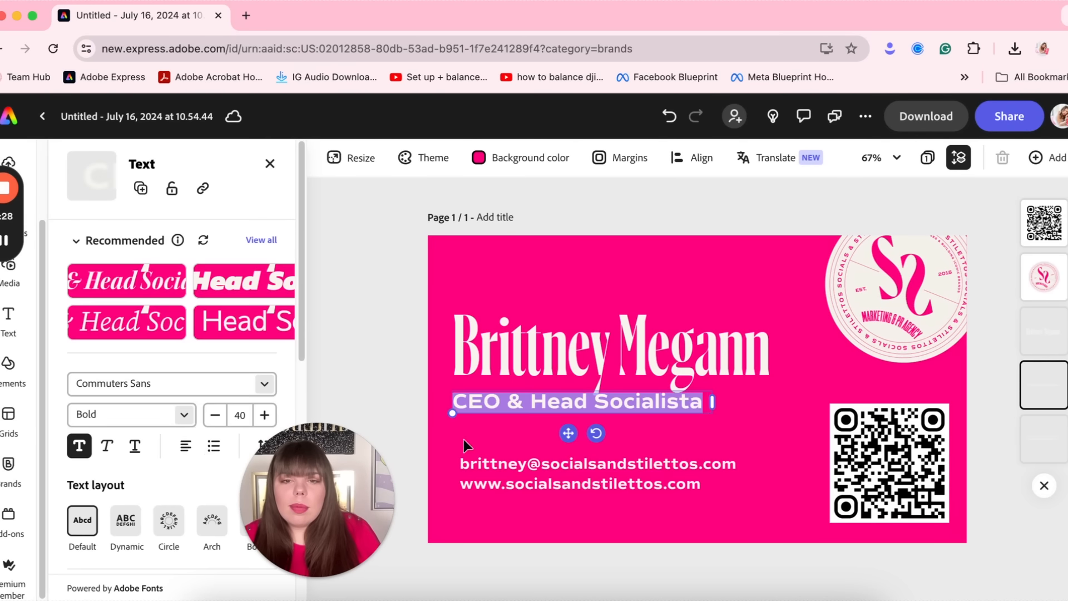
drag(162, 486, 895, 289)
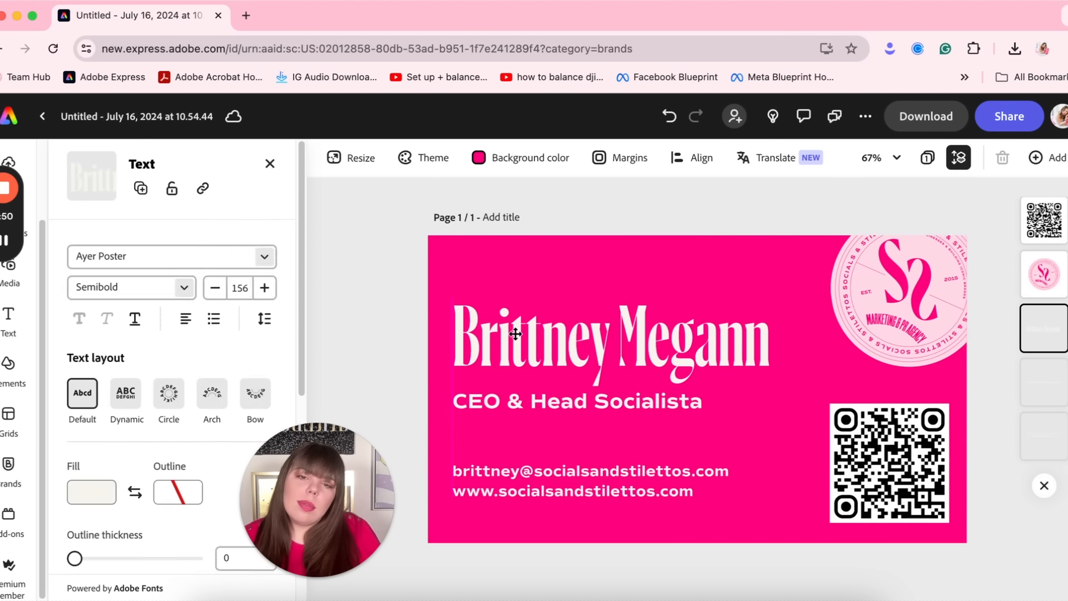
Fine-tune the positions of the name and job title
mouse_move(570, 402)
mouse_down()
mouse_move(567, 284)
mouse_move(572, 405)
mouse_up()
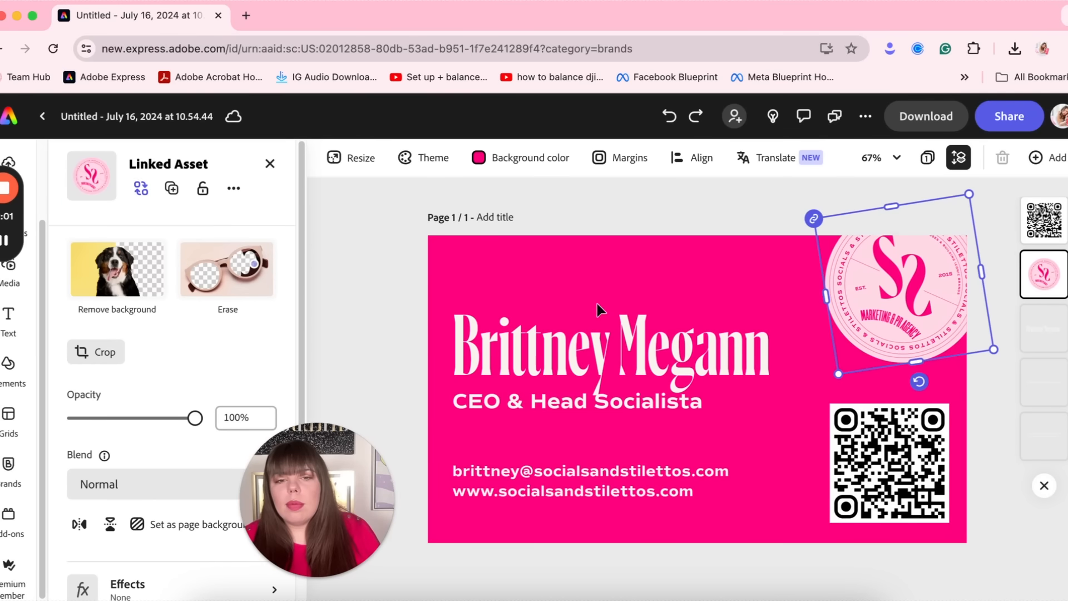
click(543, 352)
drag(542, 351, 543, 362)
drag(588, 402, 587, 400)
click(665, 249)
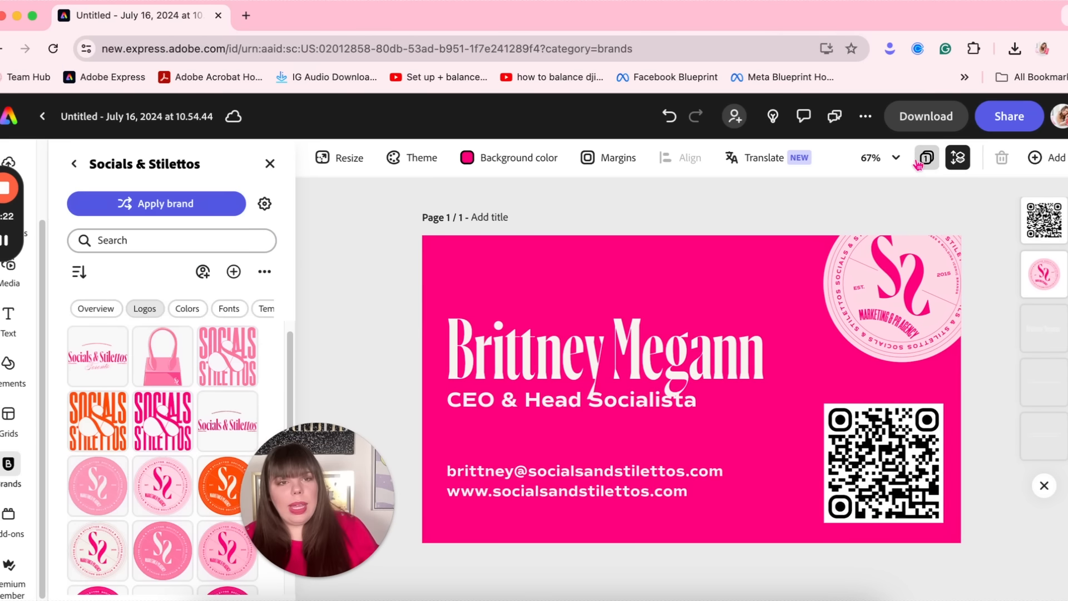
Add a blank second page, colour it #FF0080, and centre the drip wordmark on it
click(925, 160)
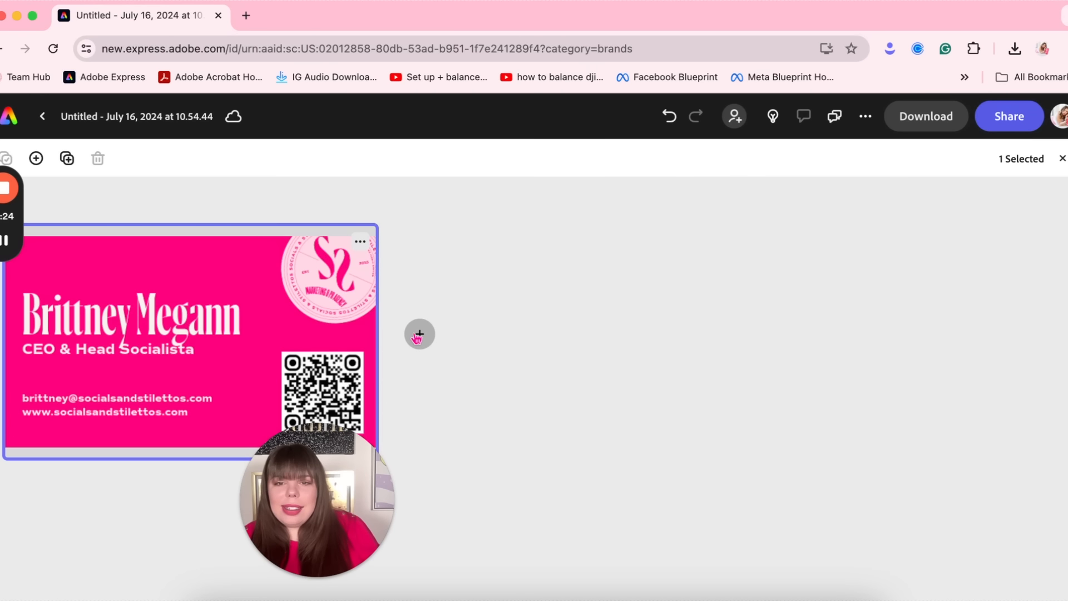
click(419, 334)
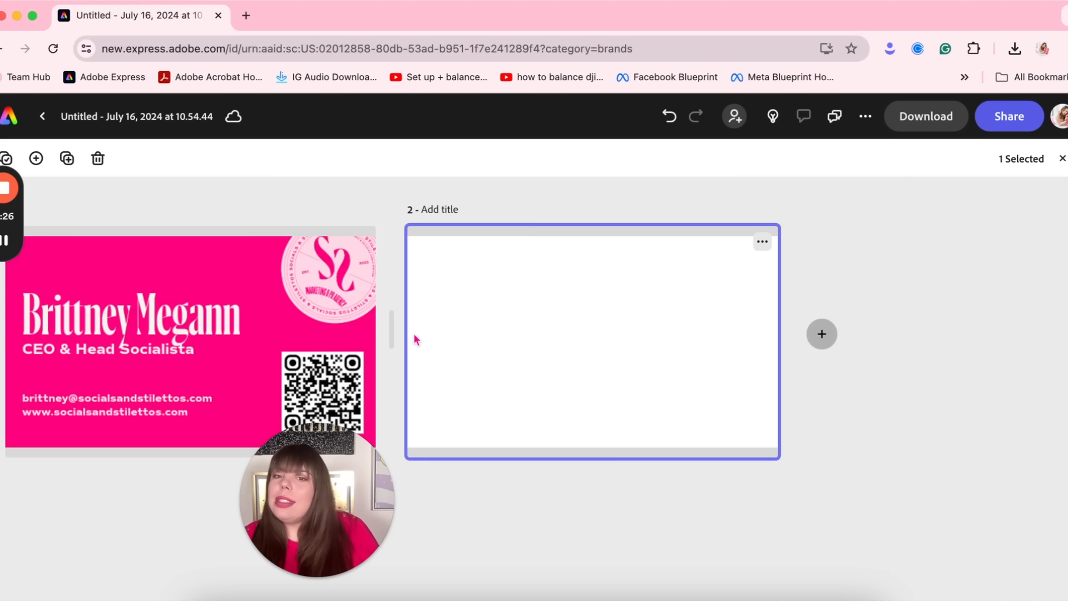
double_click(527, 310)
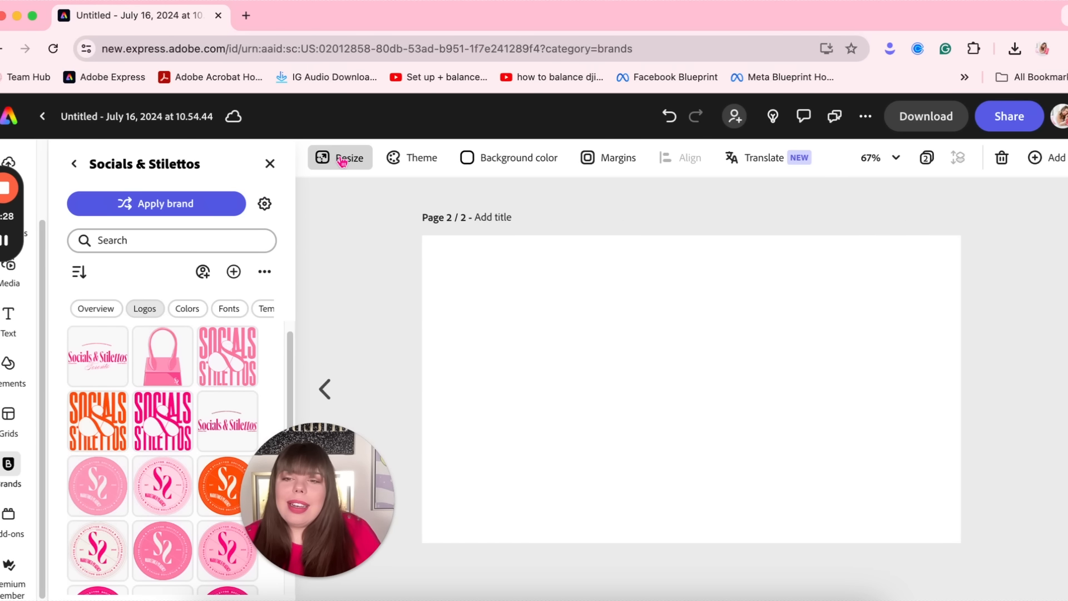
click(512, 165)
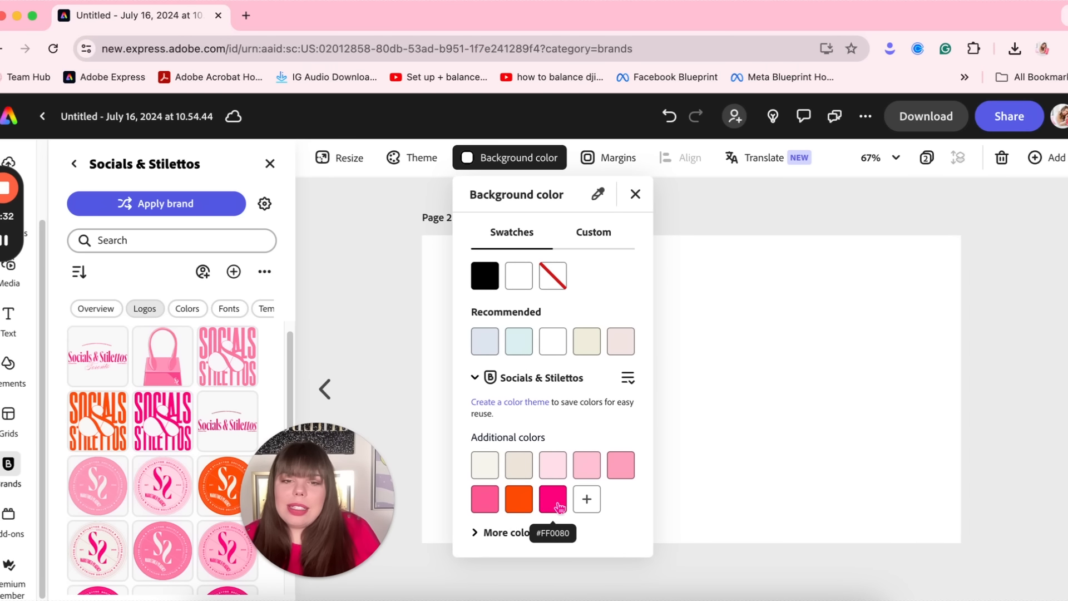
click(558, 503)
click(786, 369)
scroll(197, 405, down, 3)
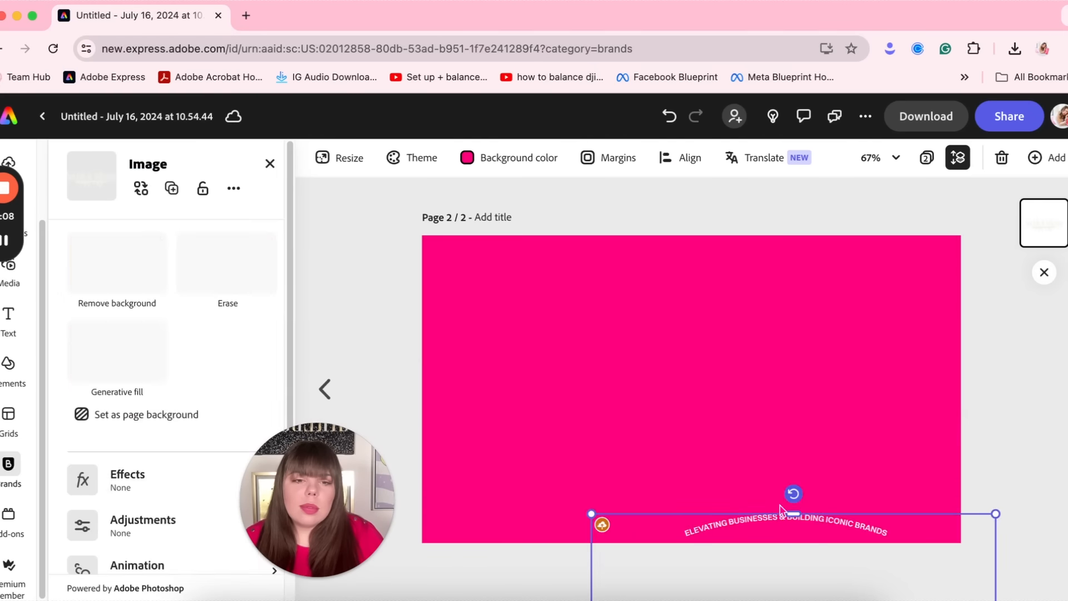
drag(698, 520, 698, 302)
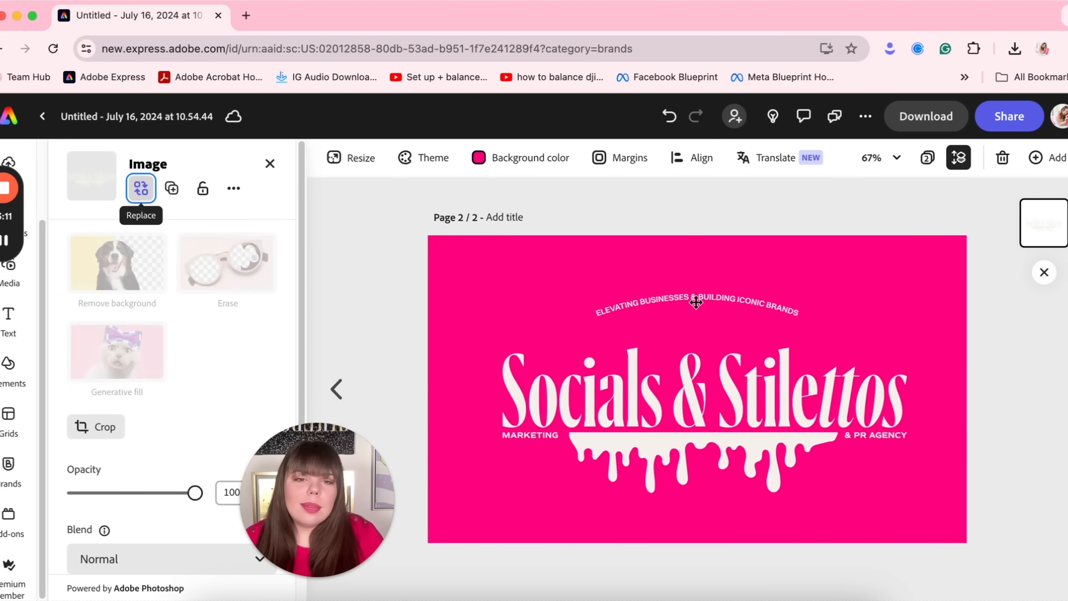